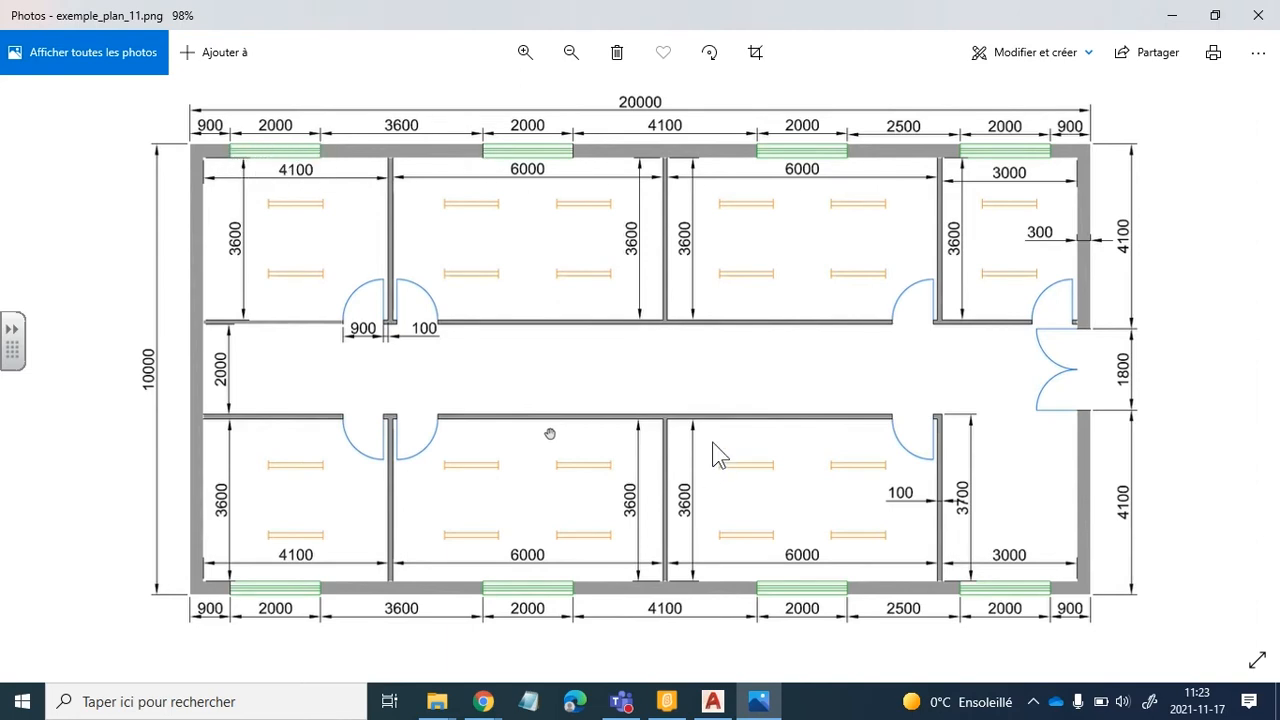
Switch to the AutoCAD drawing and draw a 2000 by 300 rectangle in the empty area above the floor plan.
{"action": "left_click", "coordinate": [713, 701]}
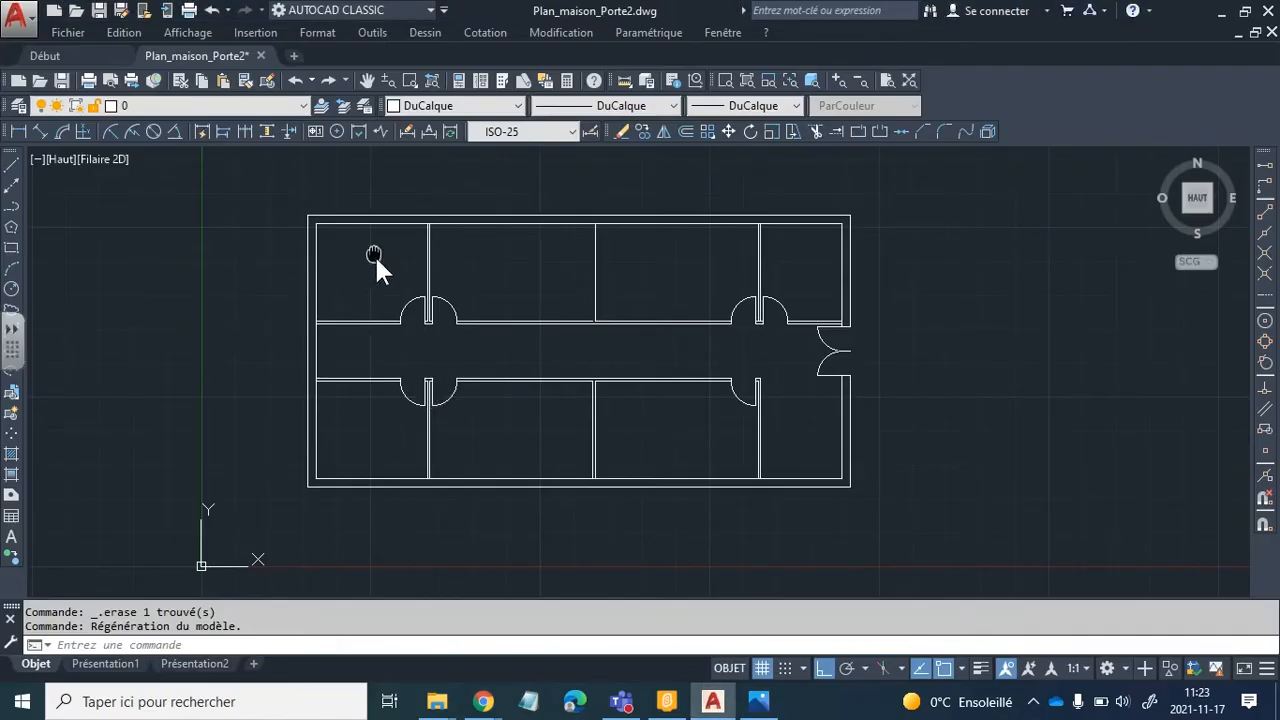
{"action": "middle_click_drag", "start_coordinate": [373, 255], "coordinate": [405, 347]}
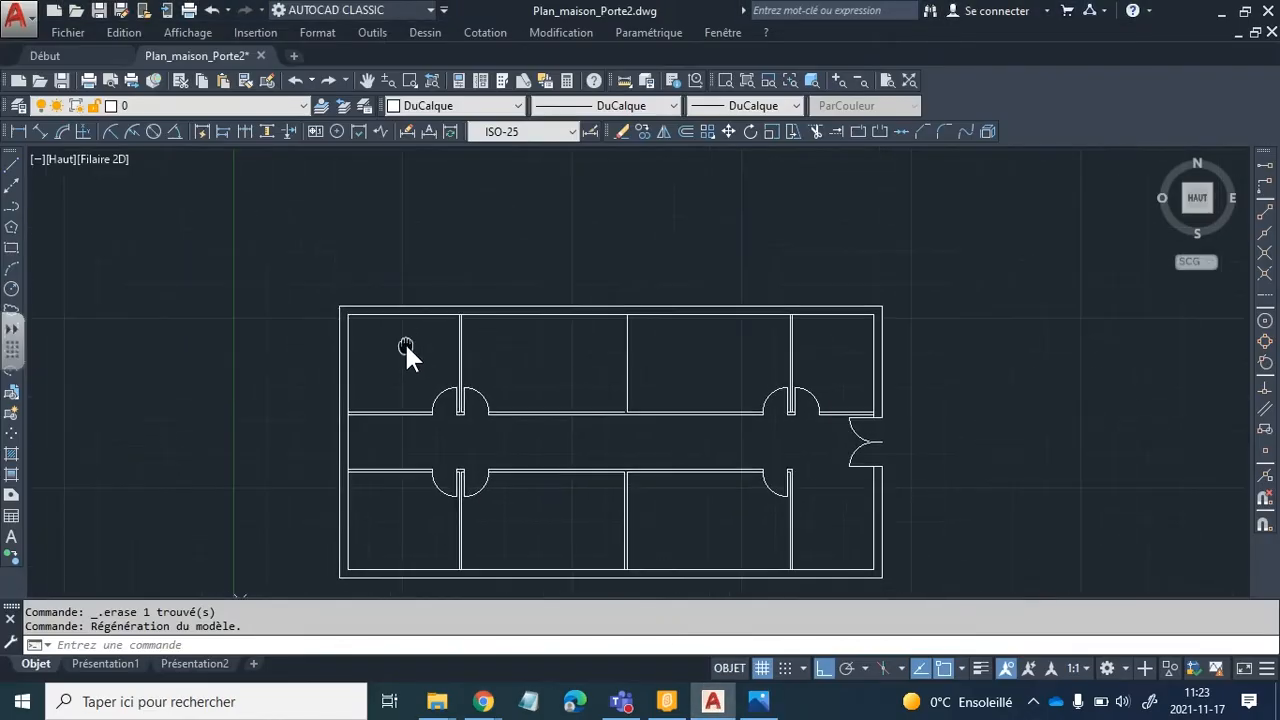
{"action": "left_click", "coordinate": [12, 247]}
{"action": "left_click", "coordinate": [392, 241]}
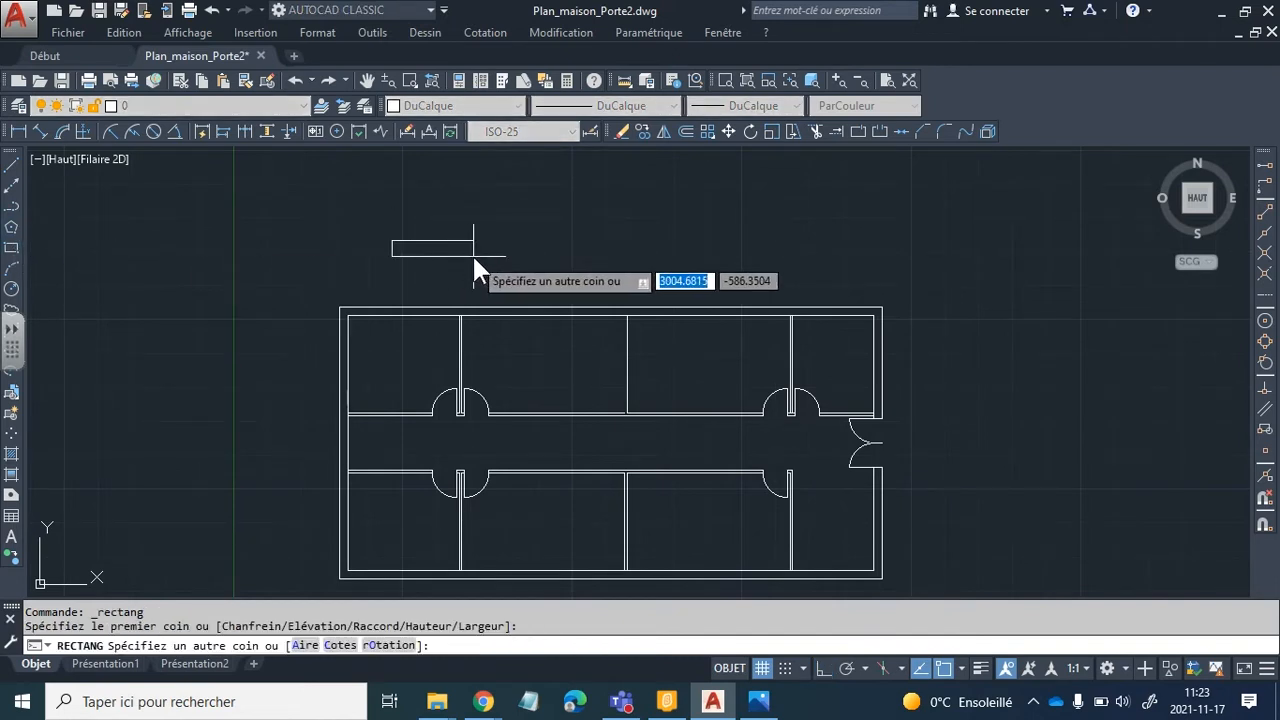
{"action": "type", "text": "2000"}
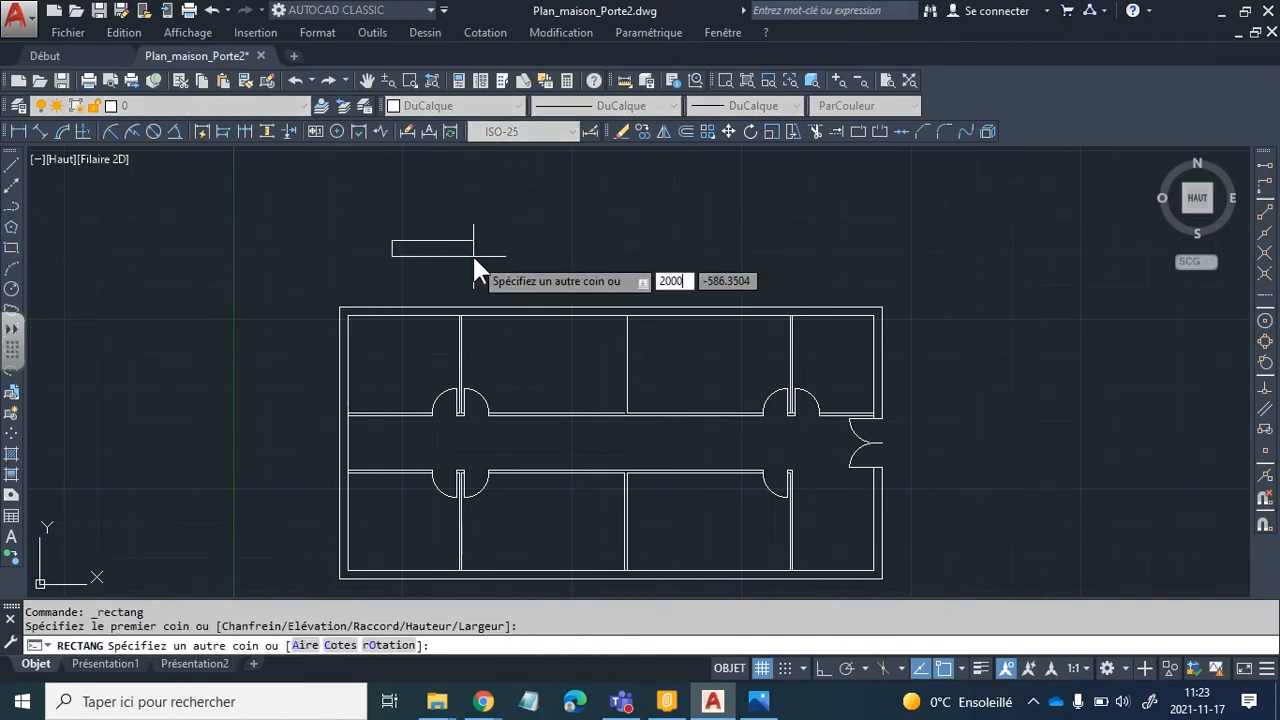
{"action": "key", "text": "Tab"}
{"action": "type", "text": "3"}
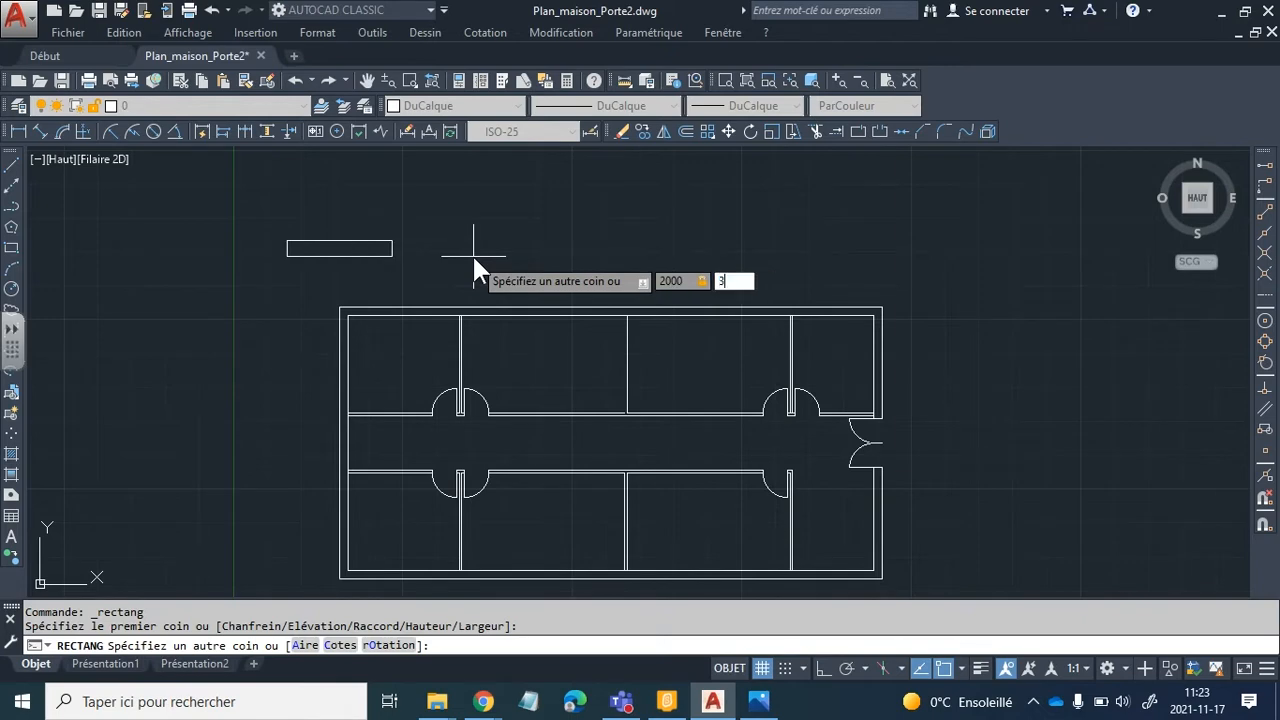
{"action": "key", "text": "Return"}
Draw a horizontal polyline through the middle of the rectangle, joining the midpoints of its two short sides.
{"action": "scroll", "coordinate": [420, 290], "scroll_direction": "up", "scroll_amount": 5}
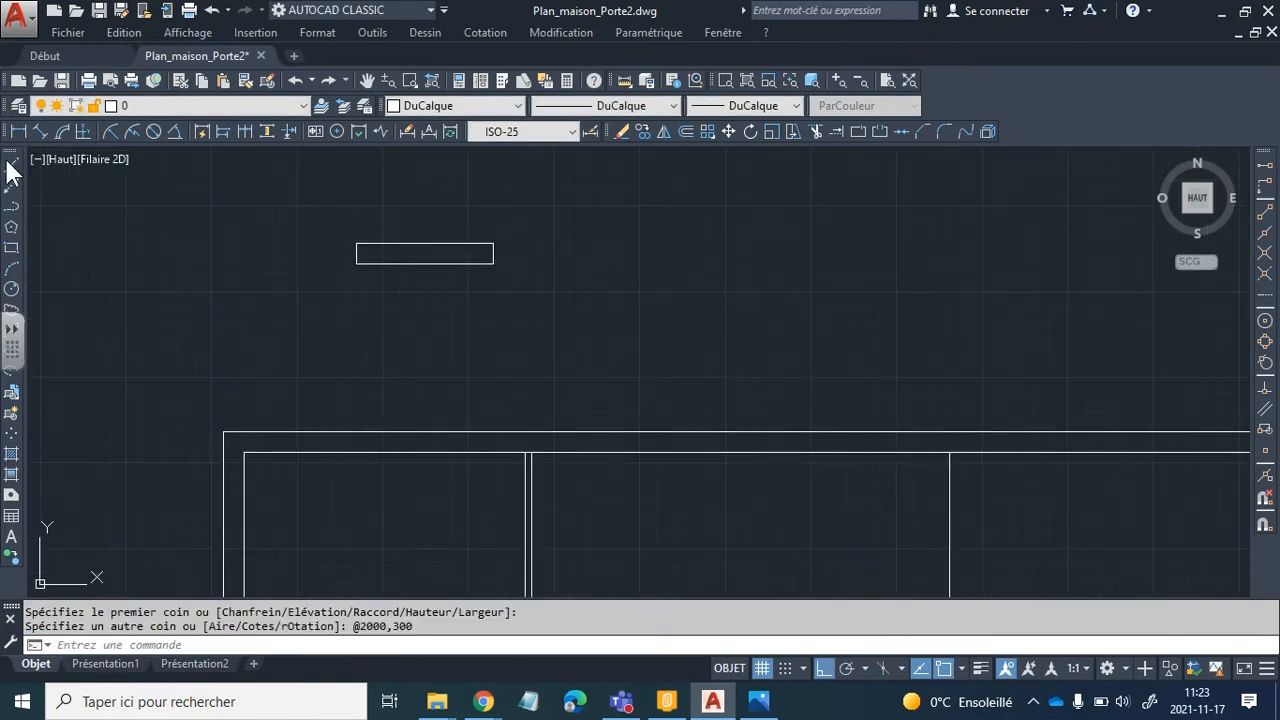
{"action": "left_click", "coordinate": [11, 205]}
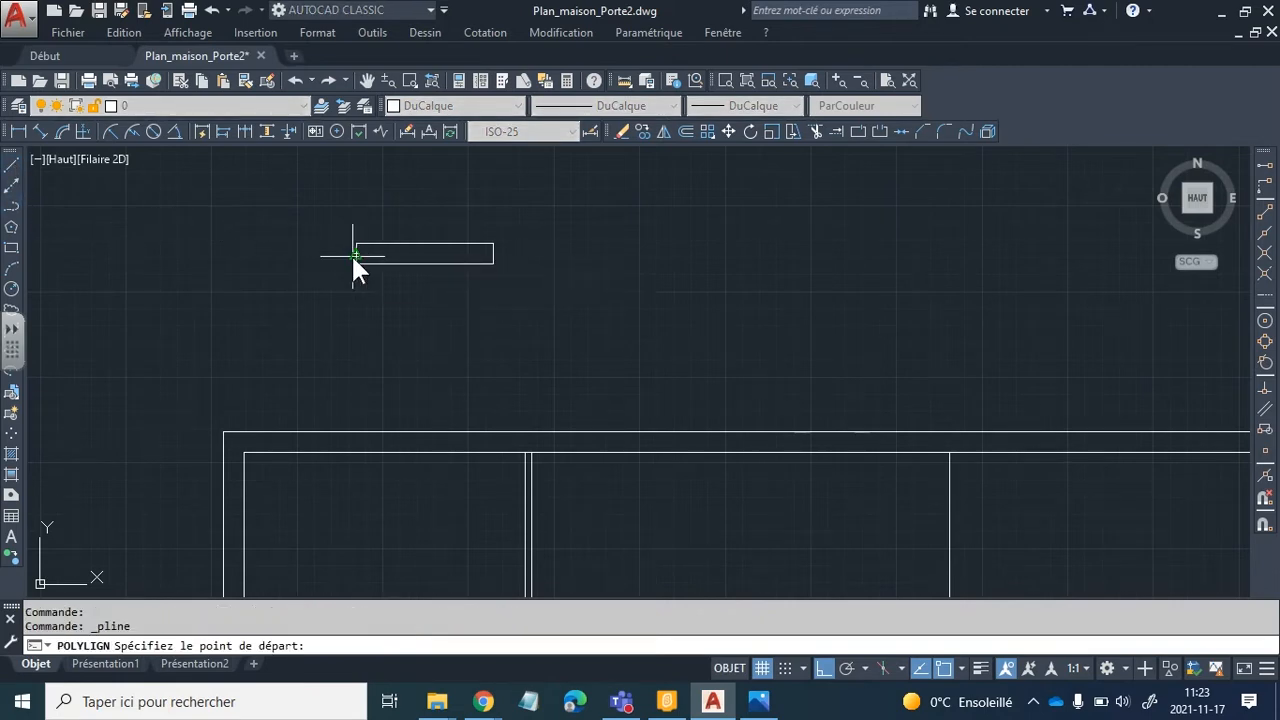
{"action": "left_click", "coordinate": [351, 253]}
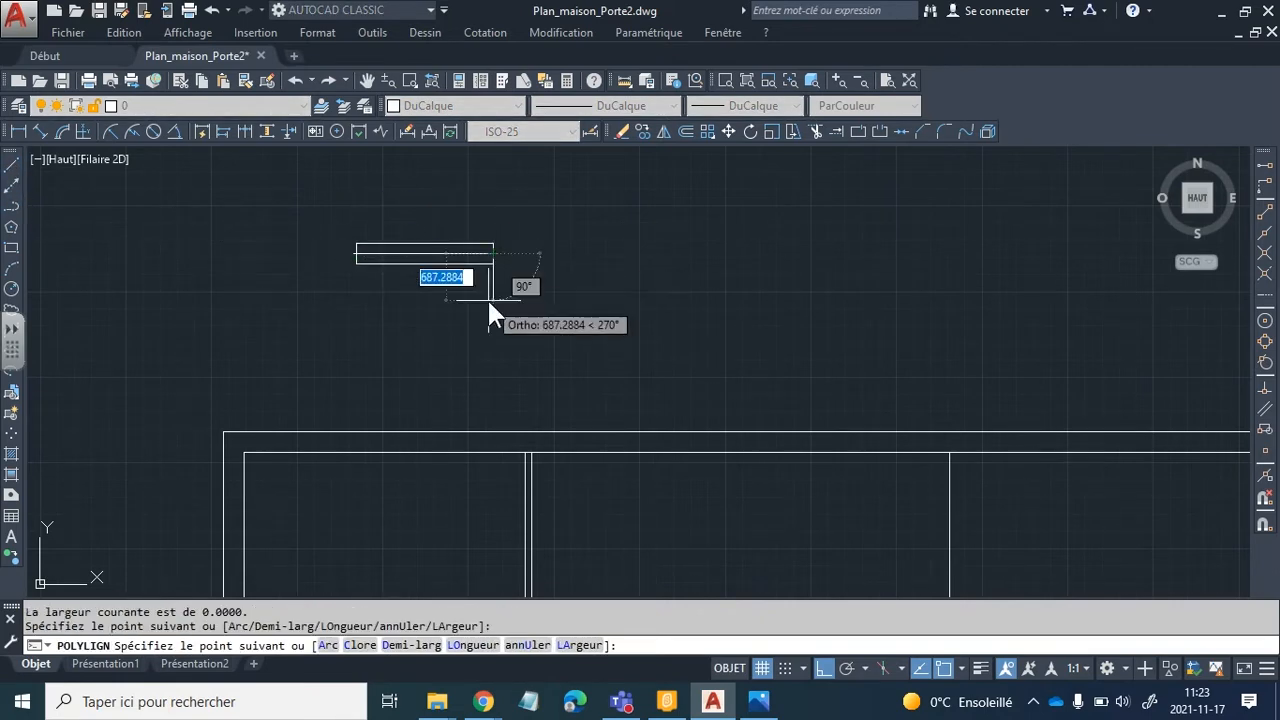
{"action": "key", "text": "Return"}
{"action": "scroll", "coordinate": [434, 266], "scroll_direction": "up", "scroll_amount": 2}
{"action": "scroll", "coordinate": [414, 343], "scroll_direction": "up", "scroll_amount": 2}
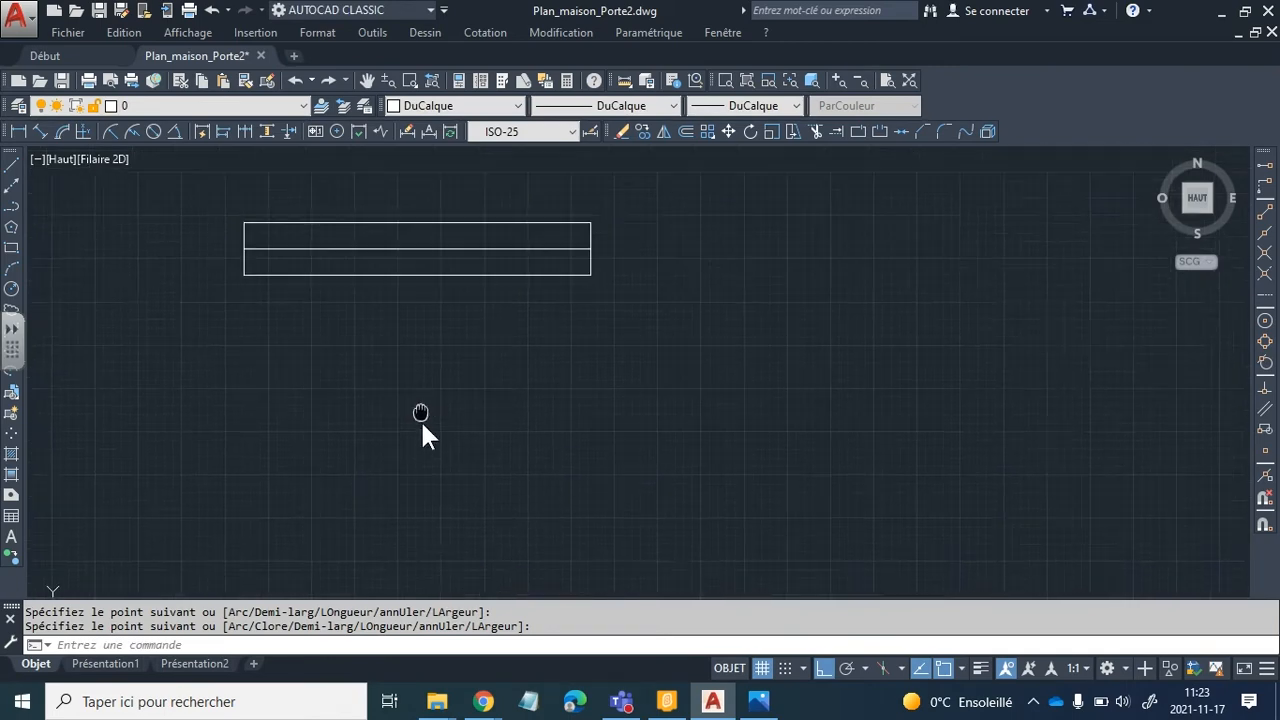
Offset the rectangle's centre line by 50 both above and below it.
{"action": "middle_click_drag", "start_coordinate": [420, 425], "coordinate": [439, 503]}
{"action": "left_click", "coordinate": [686, 131]}
{"action": "type", "text": "50"}
{"action": "key", "text": "Return"}
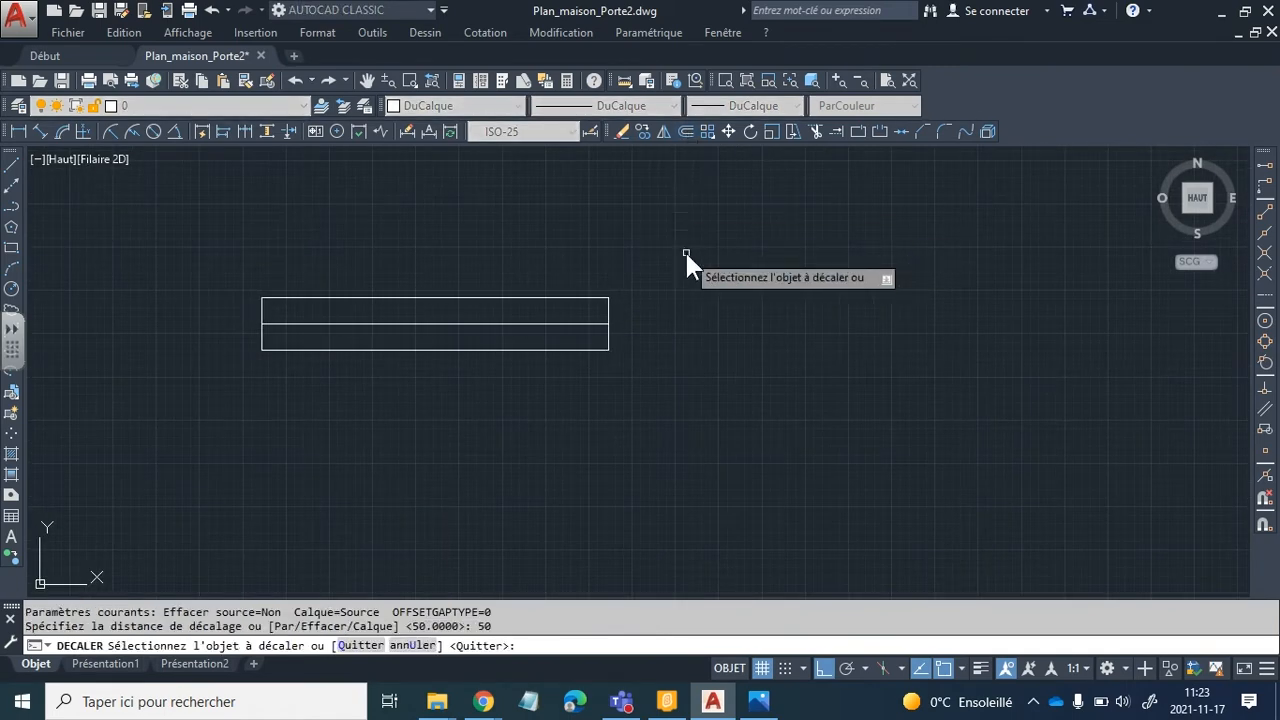
{"action": "left_click", "coordinate": [558, 322]}
{"action": "left_click", "coordinate": [559, 309]}
{"action": "left_click", "coordinate": [560, 325]}
{"action": "left_click", "coordinate": [559, 340]}
{"action": "key", "text": "Return"}
{"action": "scroll", "coordinate": [516, 433], "scroll_direction": "down", "scroll_amount": 4}
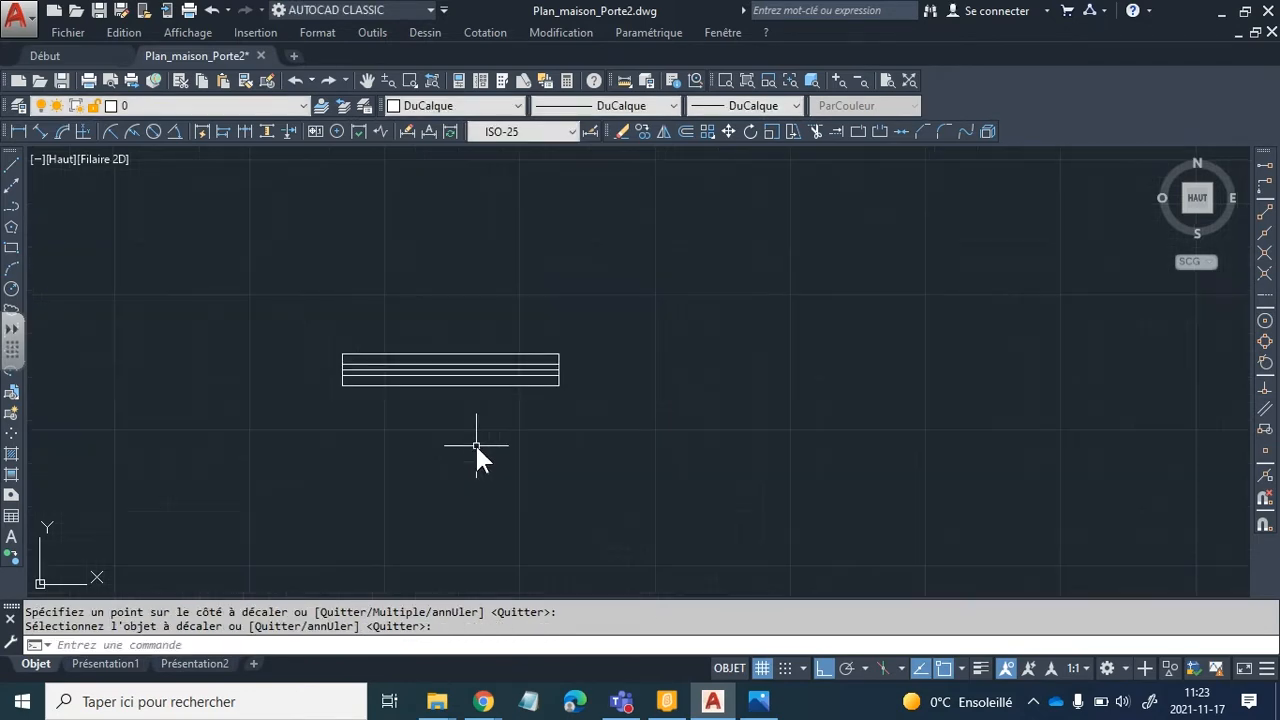
Start a block definition for the window symbol with its upper-left corner as the base point.
{"action": "middle_click_drag", "start_coordinate": [494, 484], "coordinate": [472, 368]}
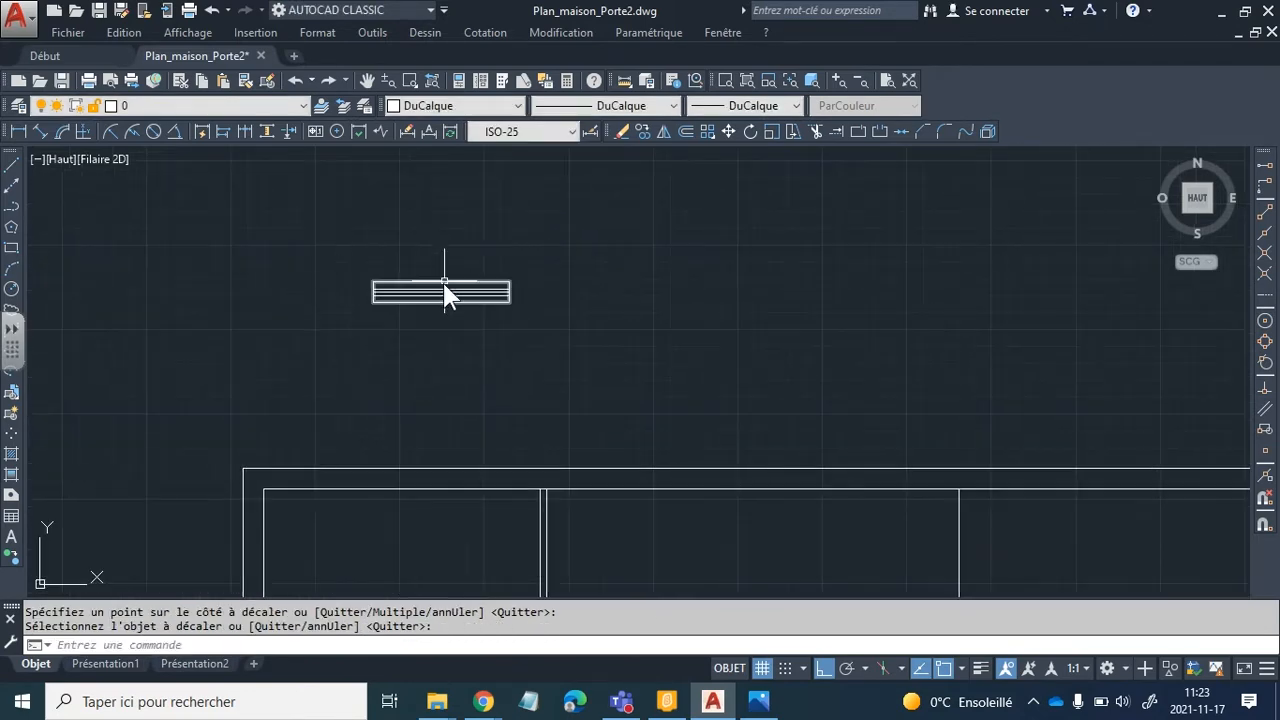
{"action": "left_click", "coordinate": [222, 644]}
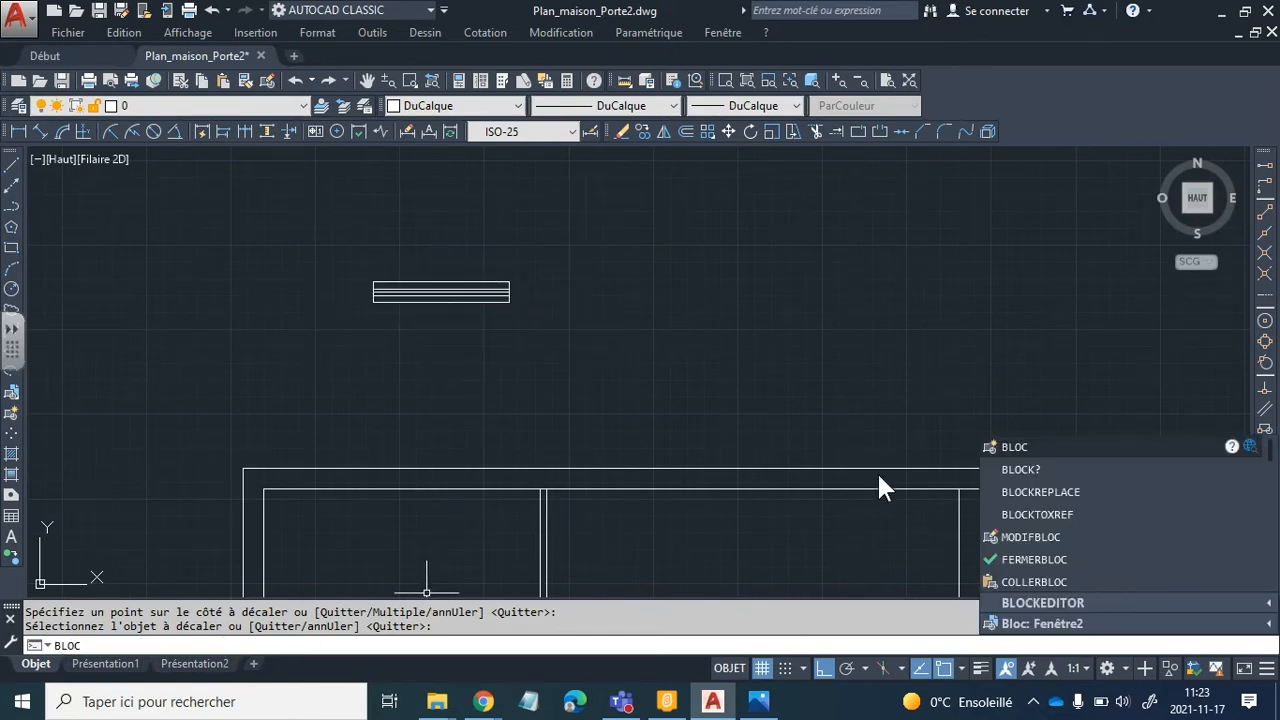
{"action": "left_click", "coordinate": [1003, 446]}
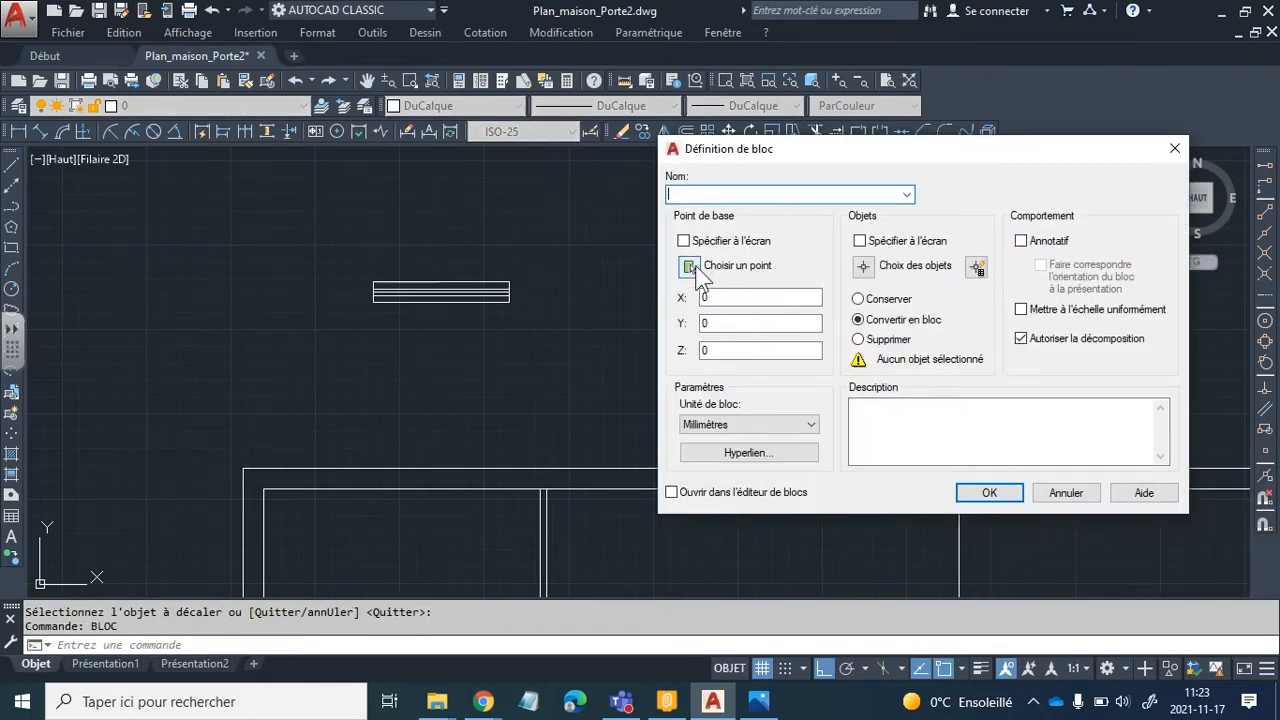
{"action": "left_click", "coordinate": [689, 267]}
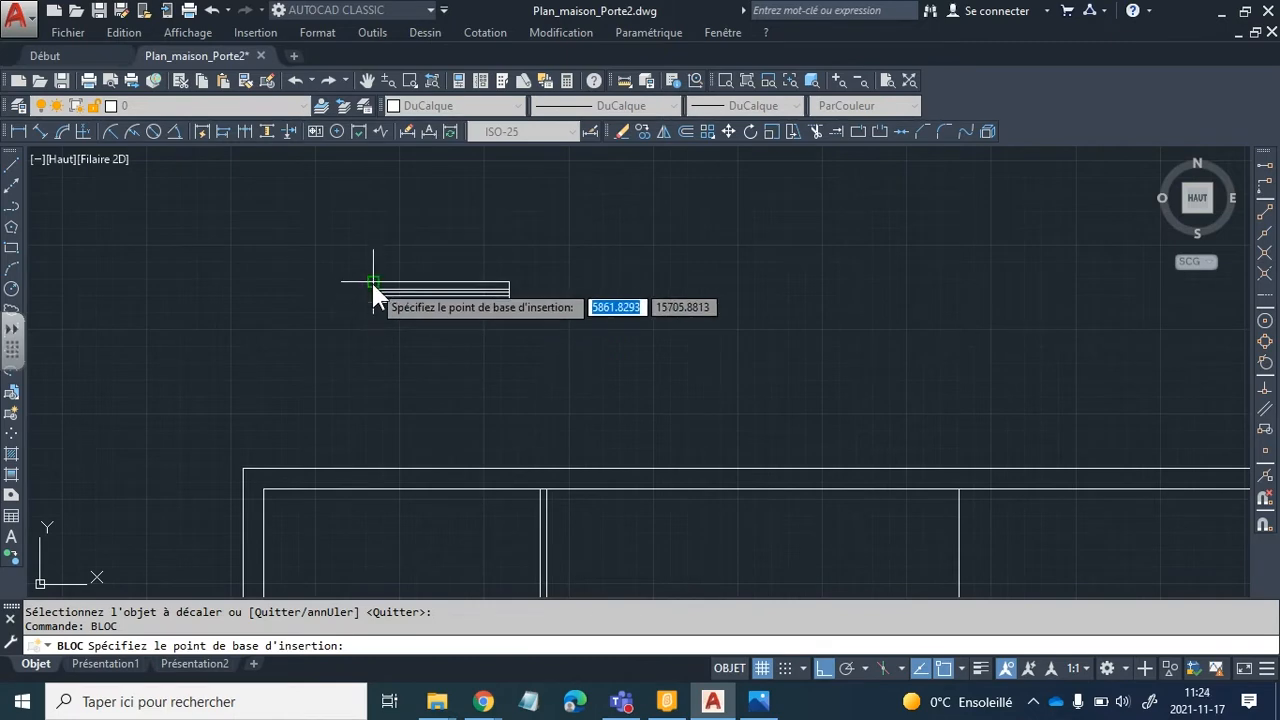
{"action": "left_click", "coordinate": [373, 284]}
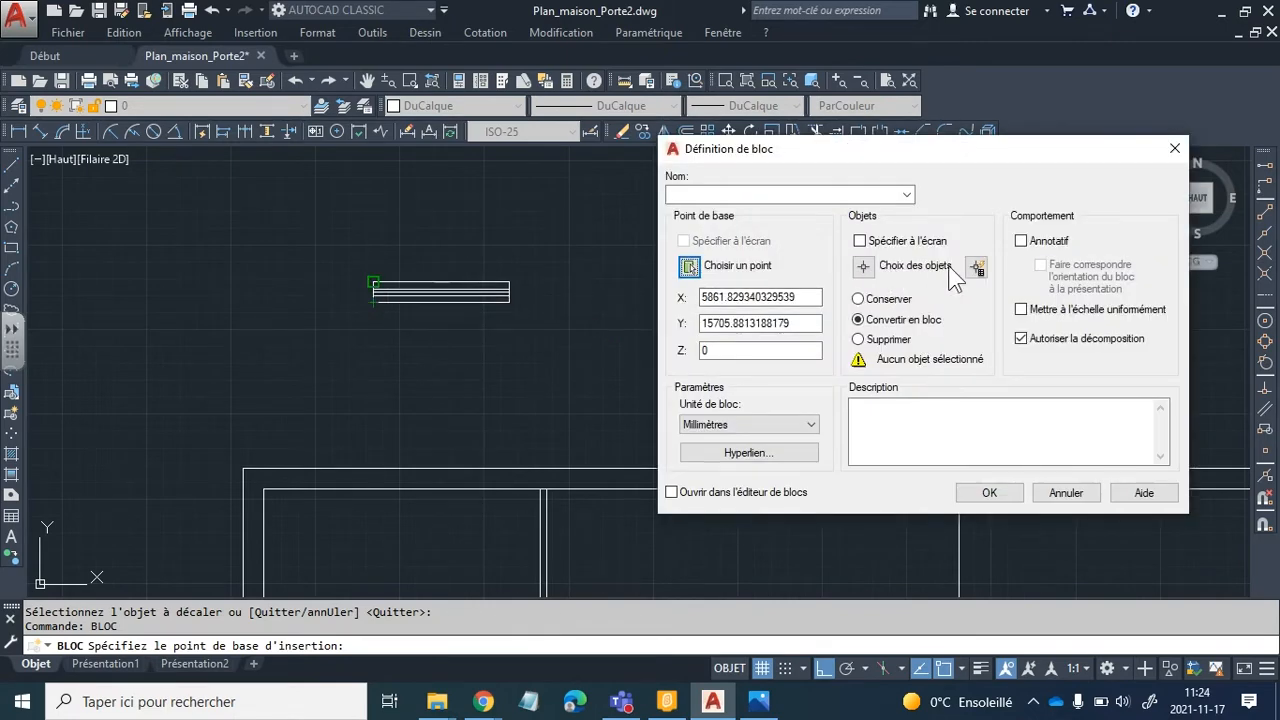
Include all the window's linework in the block, give it a window name, and create it converted in place.
{"action": "left_click", "coordinate": [862, 266]}
{"action": "left_click", "coordinate": [359, 266]}
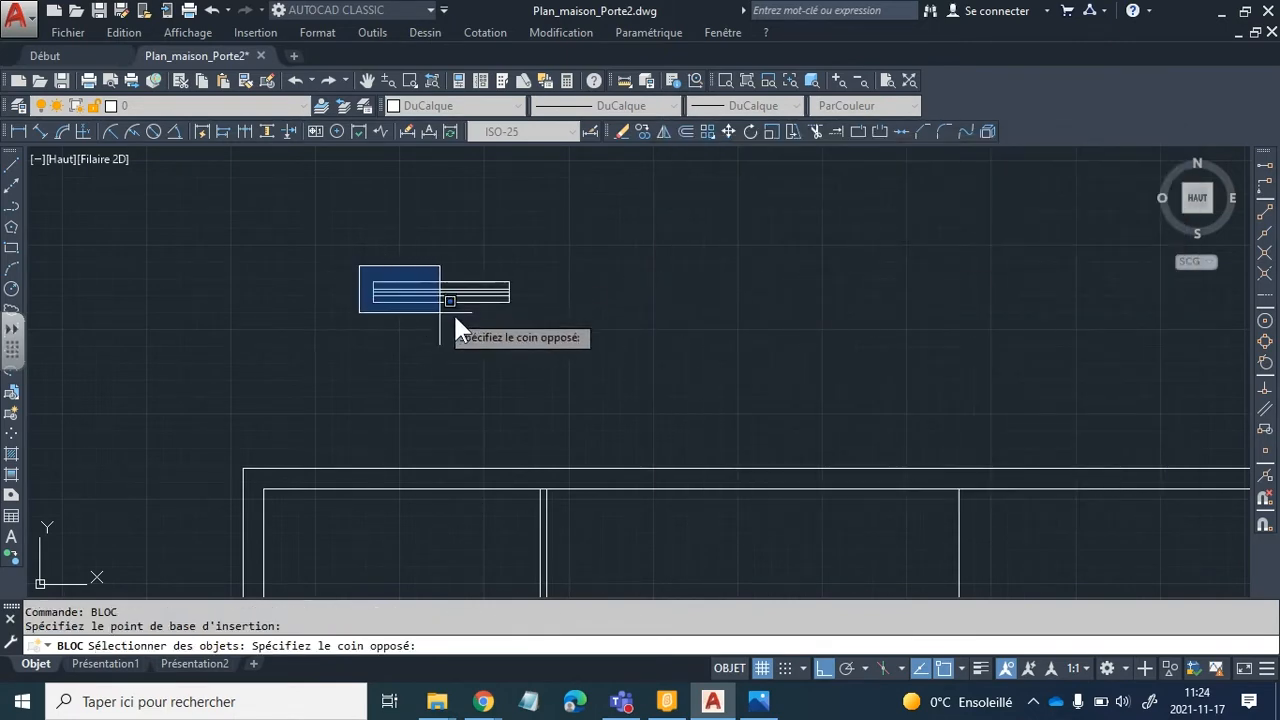
{"action": "left_click", "coordinate": [529, 318]}
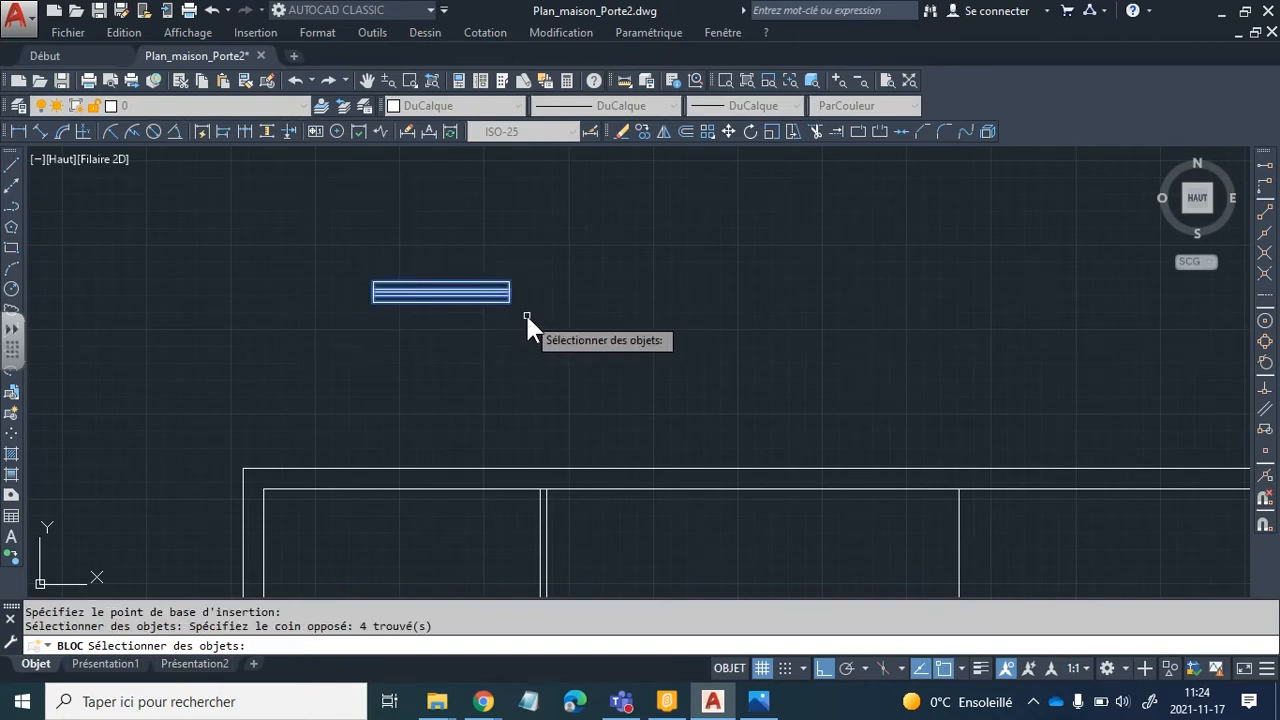
{"action": "key", "text": "Return"}
{"action": "left_click", "coordinate": [727, 195]}
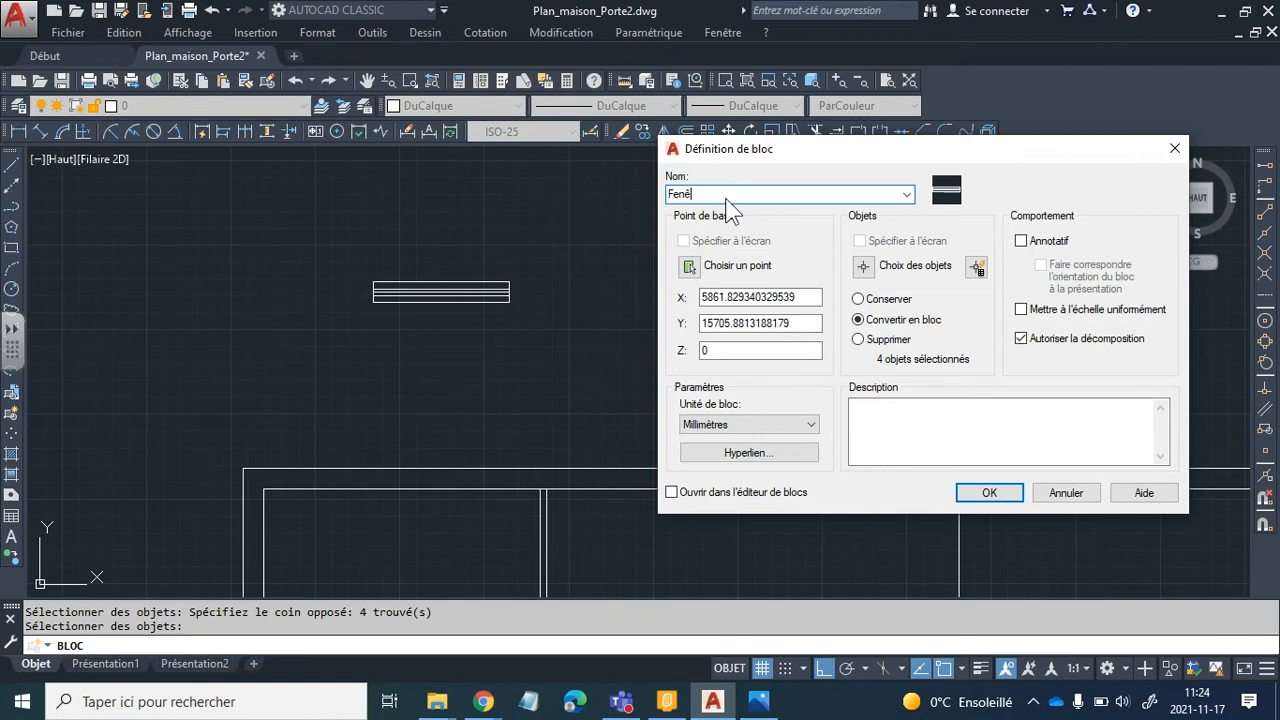
{"action": "left_click", "coordinate": [975, 492]}
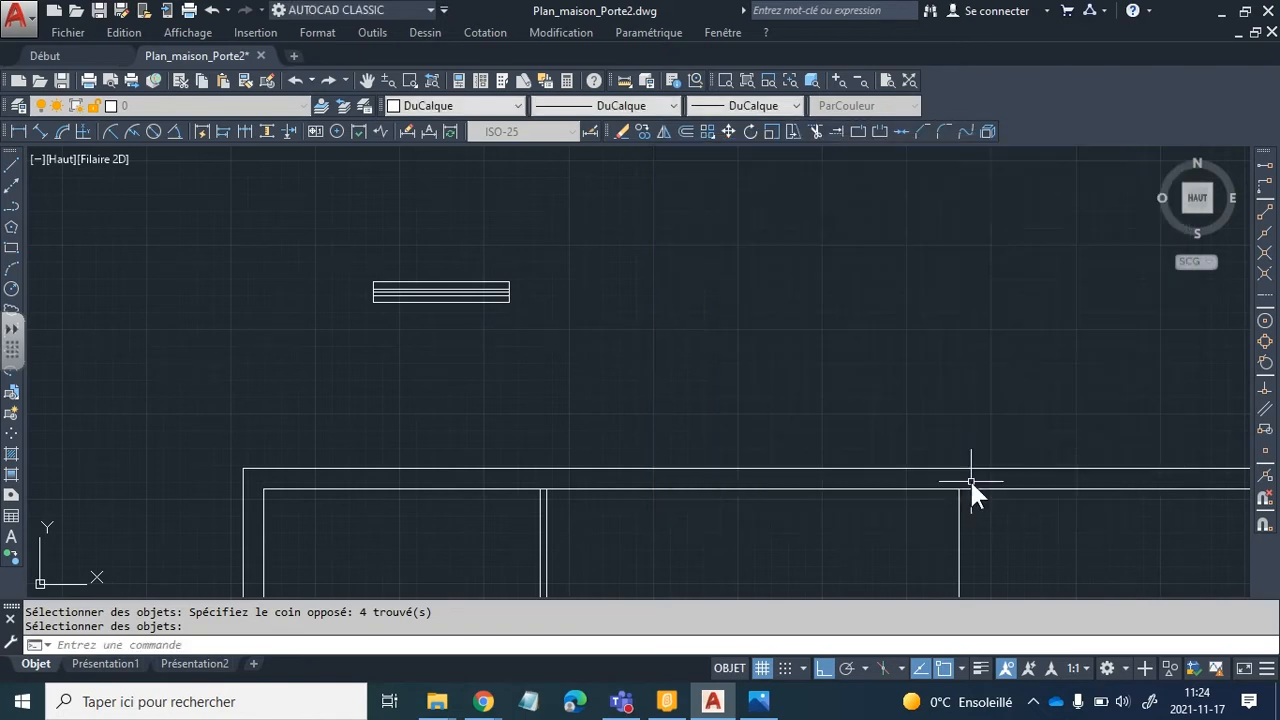
Compare the floor plan with the reference image exemple_plan_11.png for the window positions, and return to the AutoCAD drawing.
{"action": "scroll", "coordinate": [465, 360], "scroll_direction": "down", "scroll_amount": 1}
{"action": "scroll", "coordinate": [473, 391], "scroll_direction": "up", "scroll_amount": 2}
{"action": "mouse_move", "coordinate": [427, 359]}
{"action": "middle_mouse_down"}
{"action": "mouse_move", "coordinate": [445, 282]}
{"action": "mouse_move", "coordinate": [473, 322]}
{"action": "middle_mouse_up"}
{"action": "scroll", "coordinate": [445, 282], "scroll_direction": "down", "scroll_amount": 2}
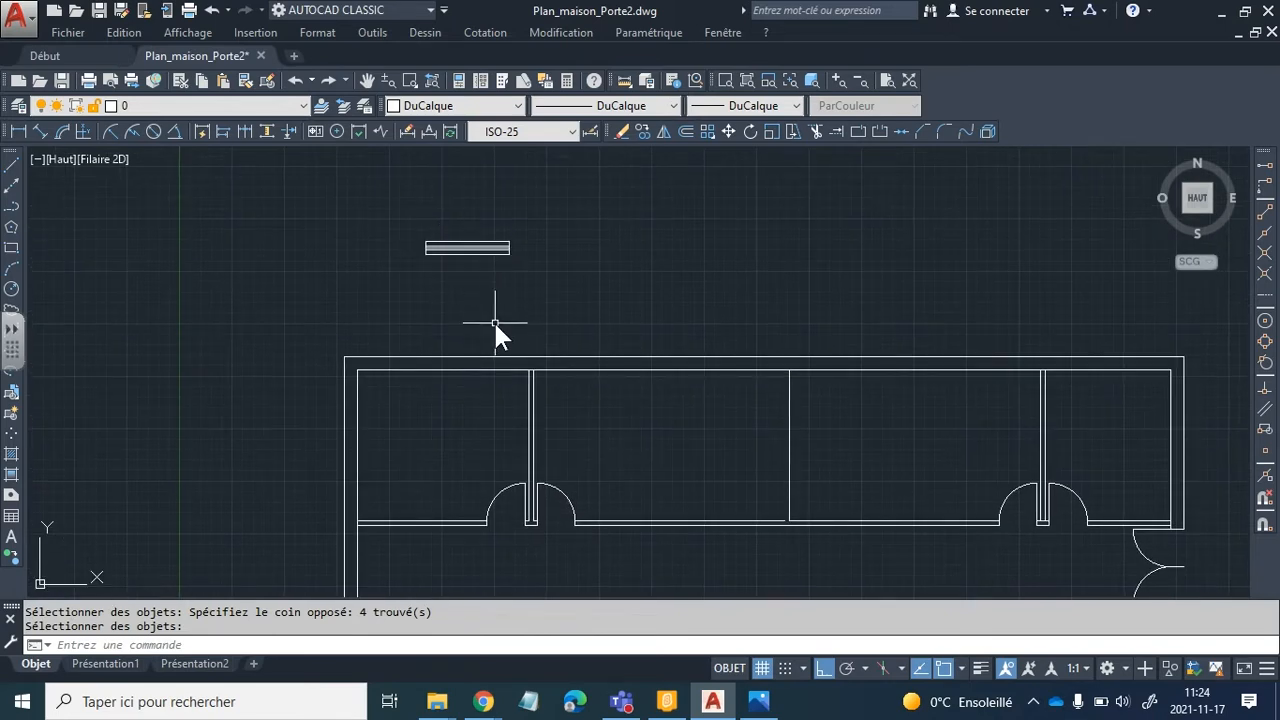
{"action": "scroll", "coordinate": [494, 323], "scroll_direction": "down", "scroll_amount": 2}
{"action": "middle_click_drag", "start_coordinate": [714, 317], "coordinate": [614, 262]}
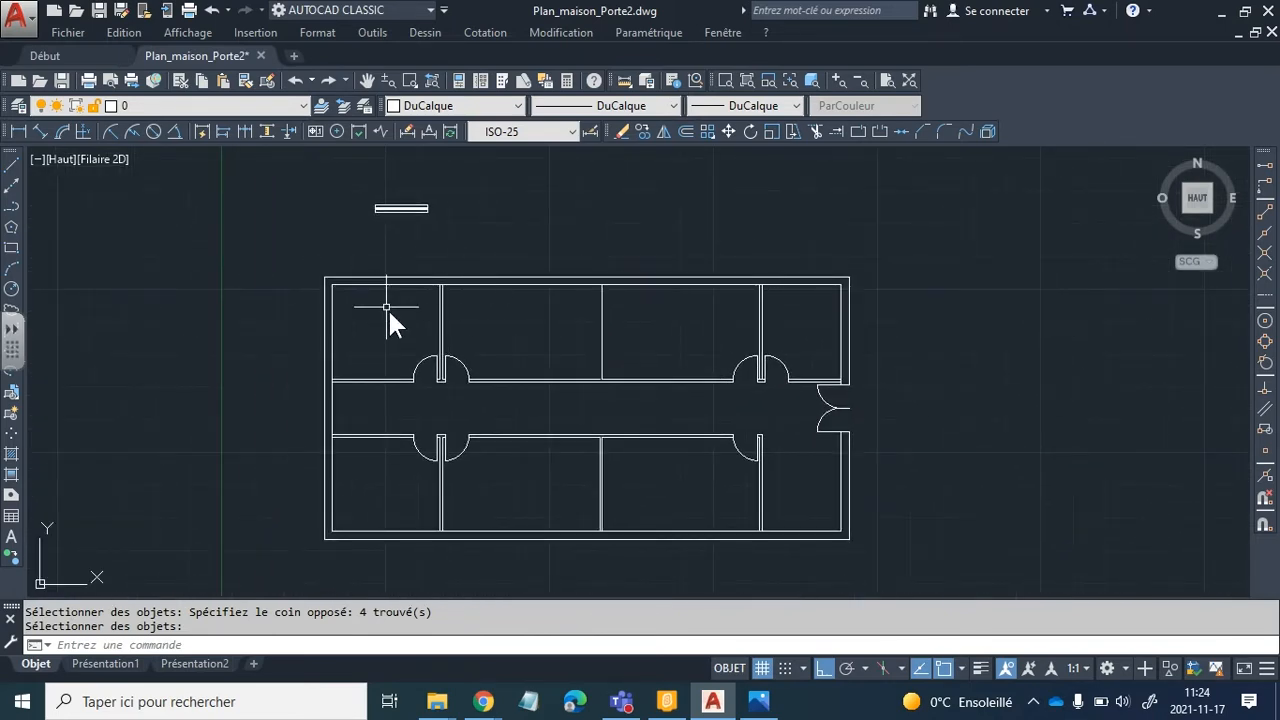
{"action": "left_click", "coordinate": [759, 701]}
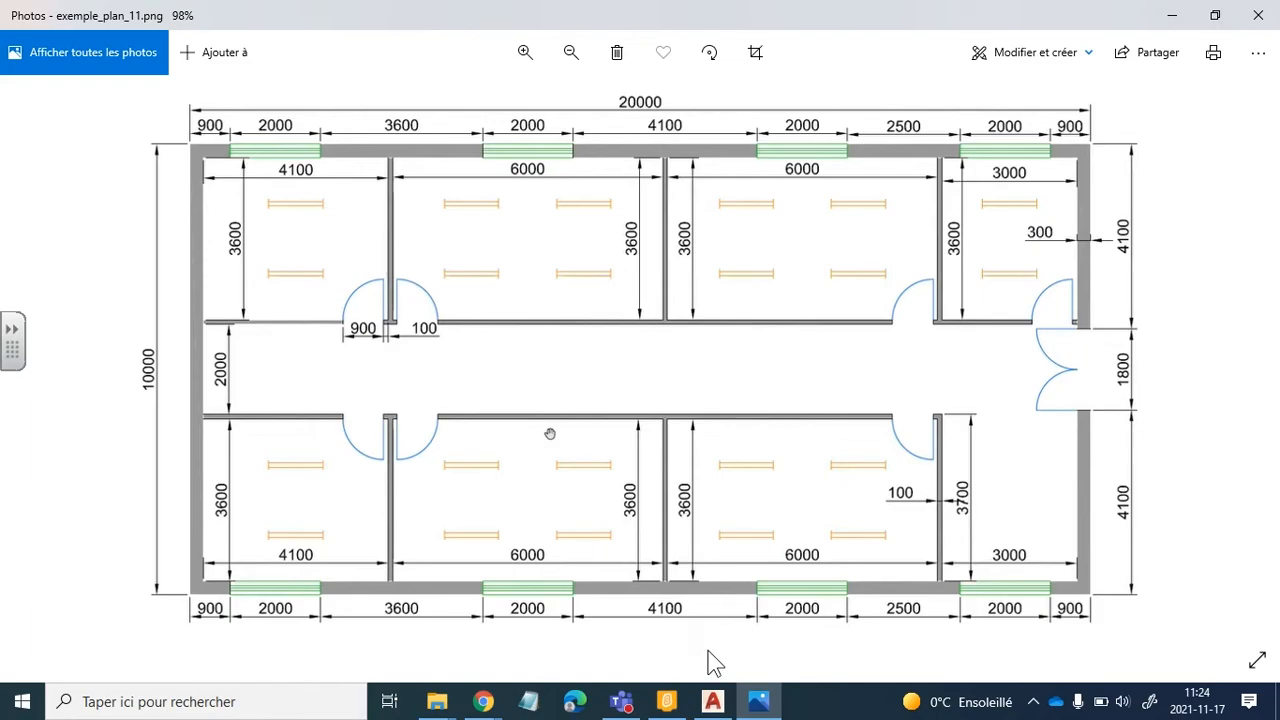
{"action": "left_click", "coordinate": [713, 701]}
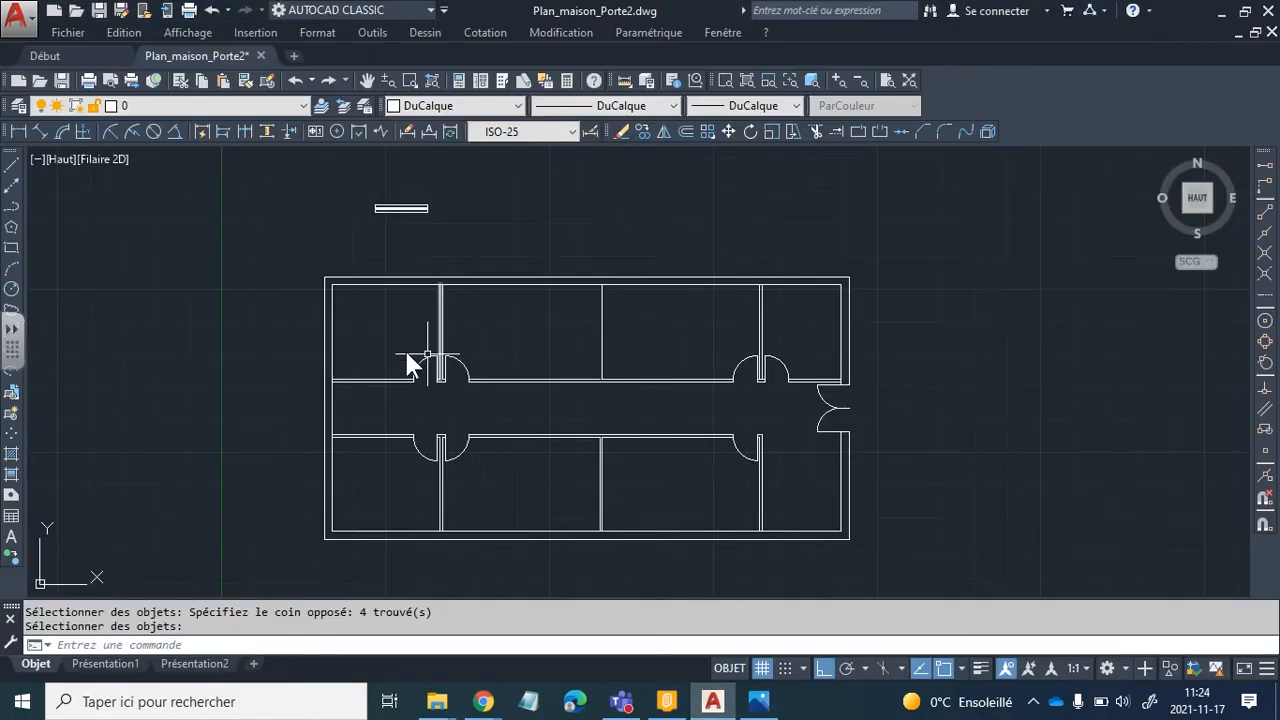
Move the window block by its upper-left corner onto the outer upper-left corner of the building.
{"action": "key", "text": "Escape"}
{"action": "key", "text": "Escape"}
{"action": "scroll", "coordinate": [405, 345], "scroll_direction": "up", "scroll_amount": 3}
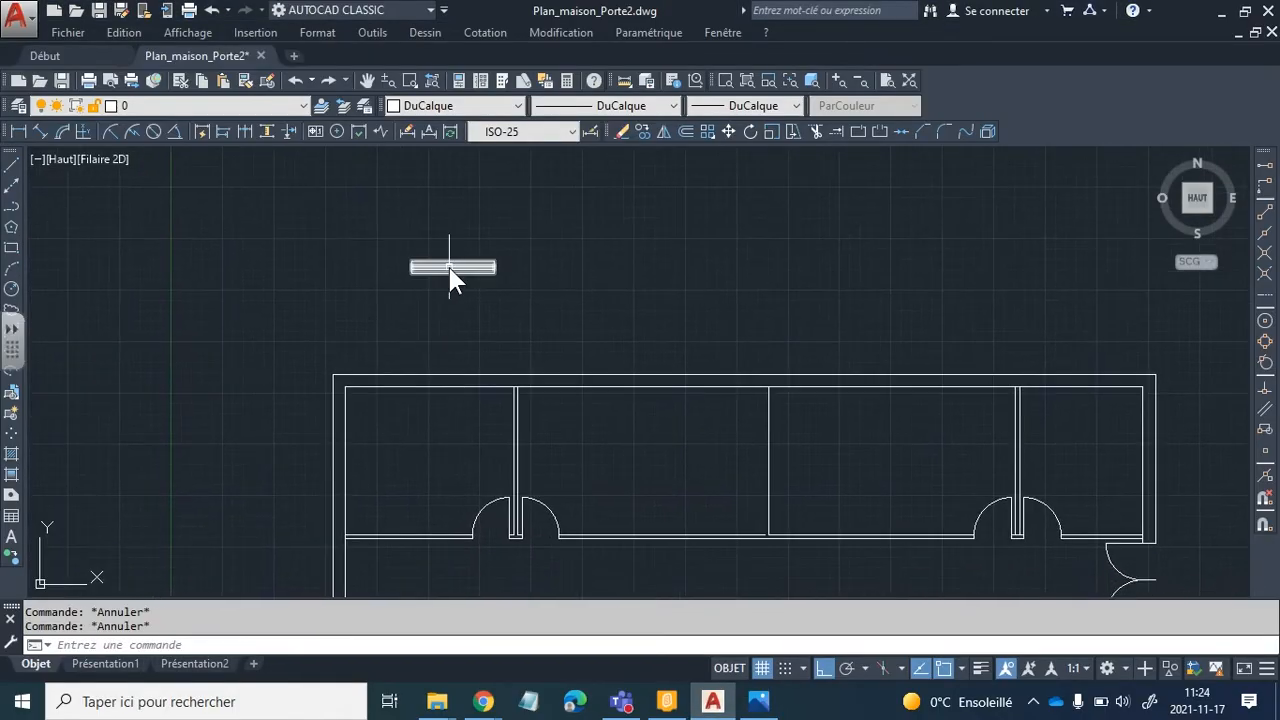
{"action": "left_click", "coordinate": [458, 267]}
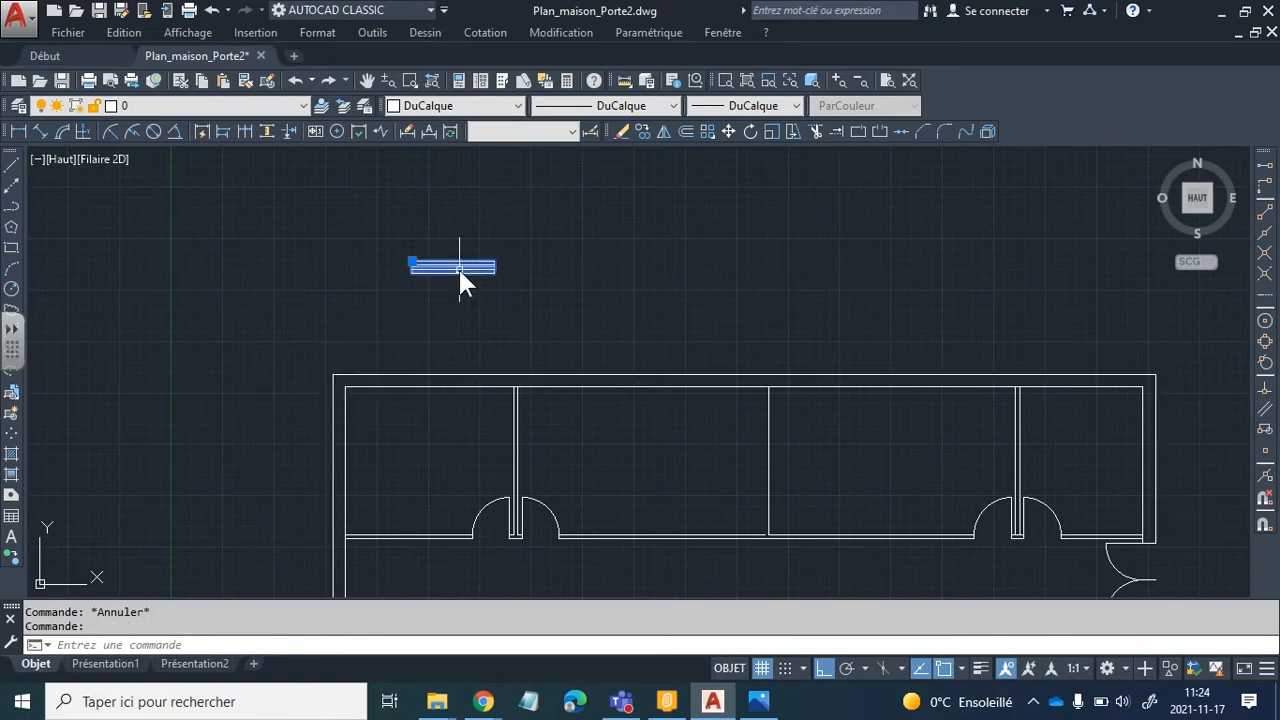
{"action": "left_click", "coordinate": [729, 131]}
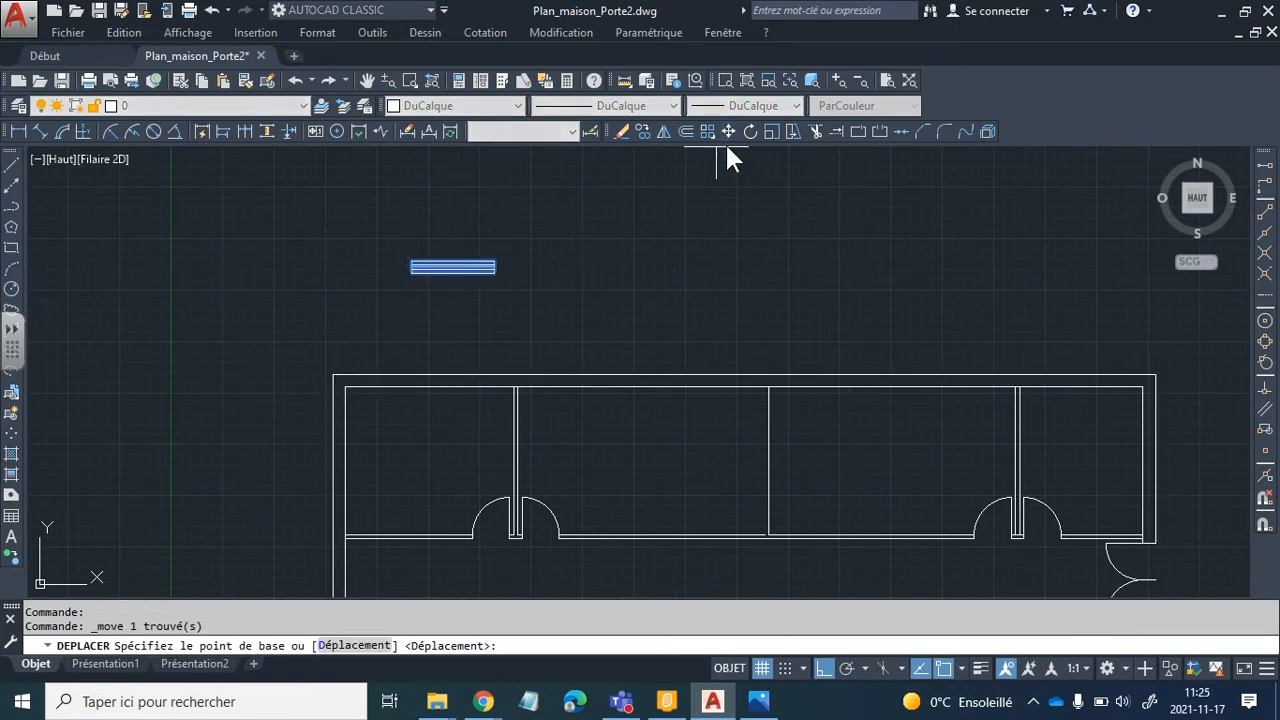
{"action": "left_click", "coordinate": [410, 262]}
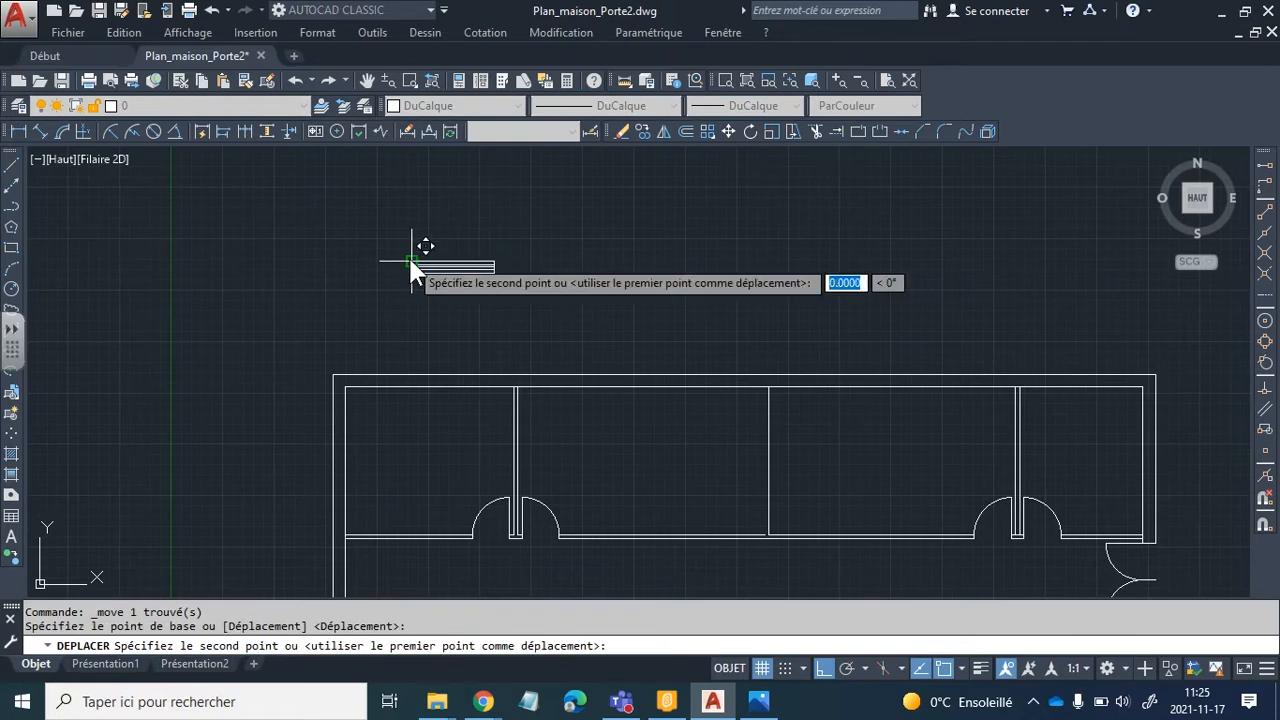
{"action": "left_click", "coordinate": [330, 372]}
Move the window block 900 to the right along the upper exterior wall.
{"action": "scroll", "coordinate": [383, 449], "scroll_direction": "up", "scroll_amount": 4}
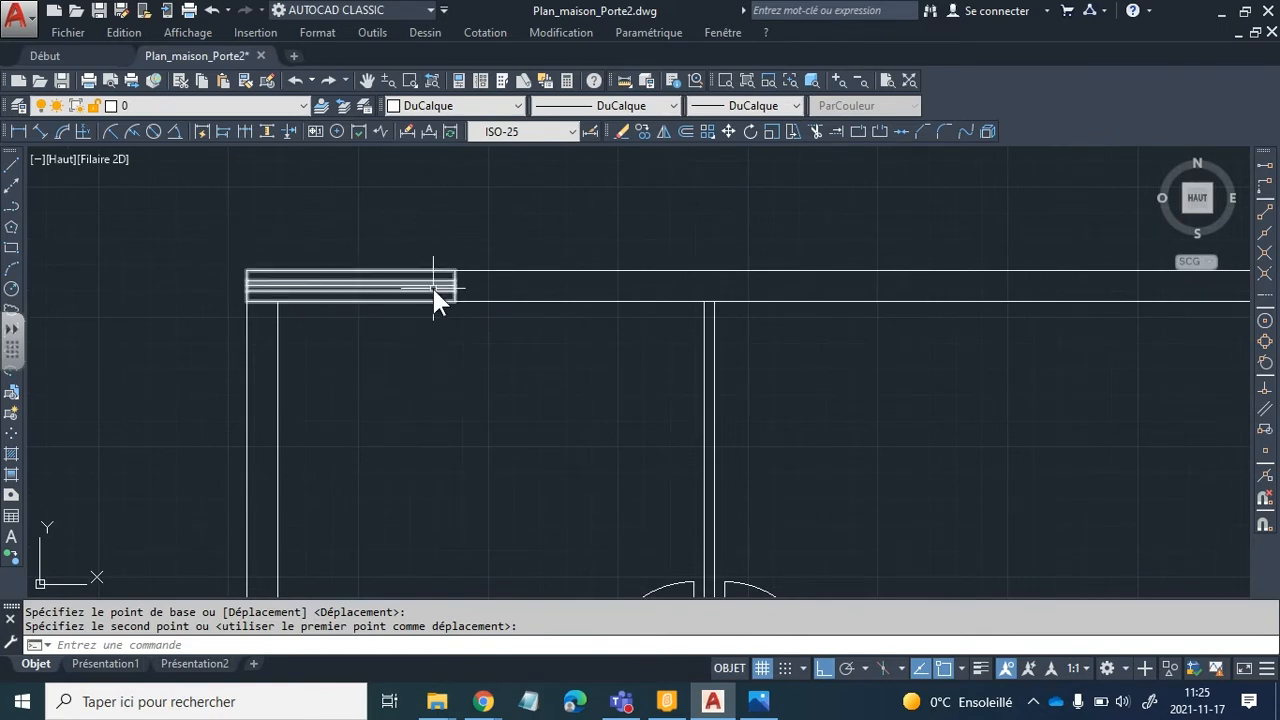
{"action": "left_click", "coordinate": [728, 131]}
{"action": "left_click", "coordinate": [363, 287]}
{"action": "key", "text": "Return"}
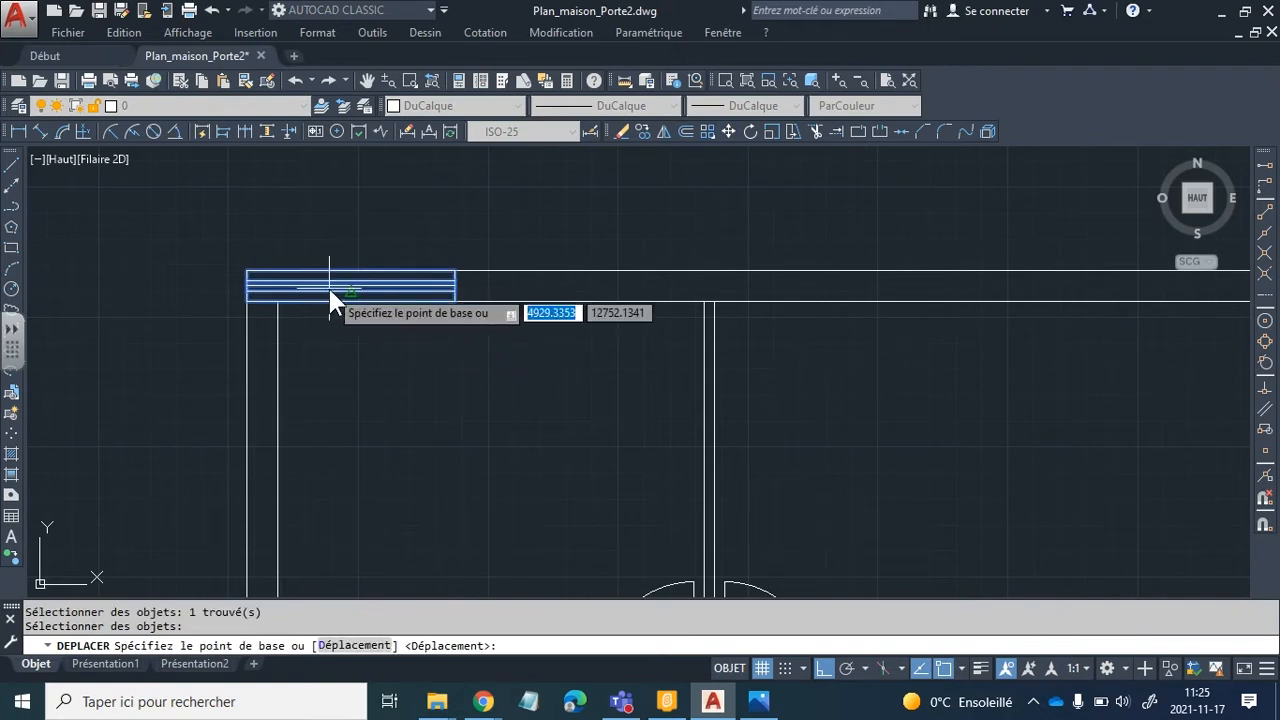
{"action": "left_click", "coordinate": [248, 271]}
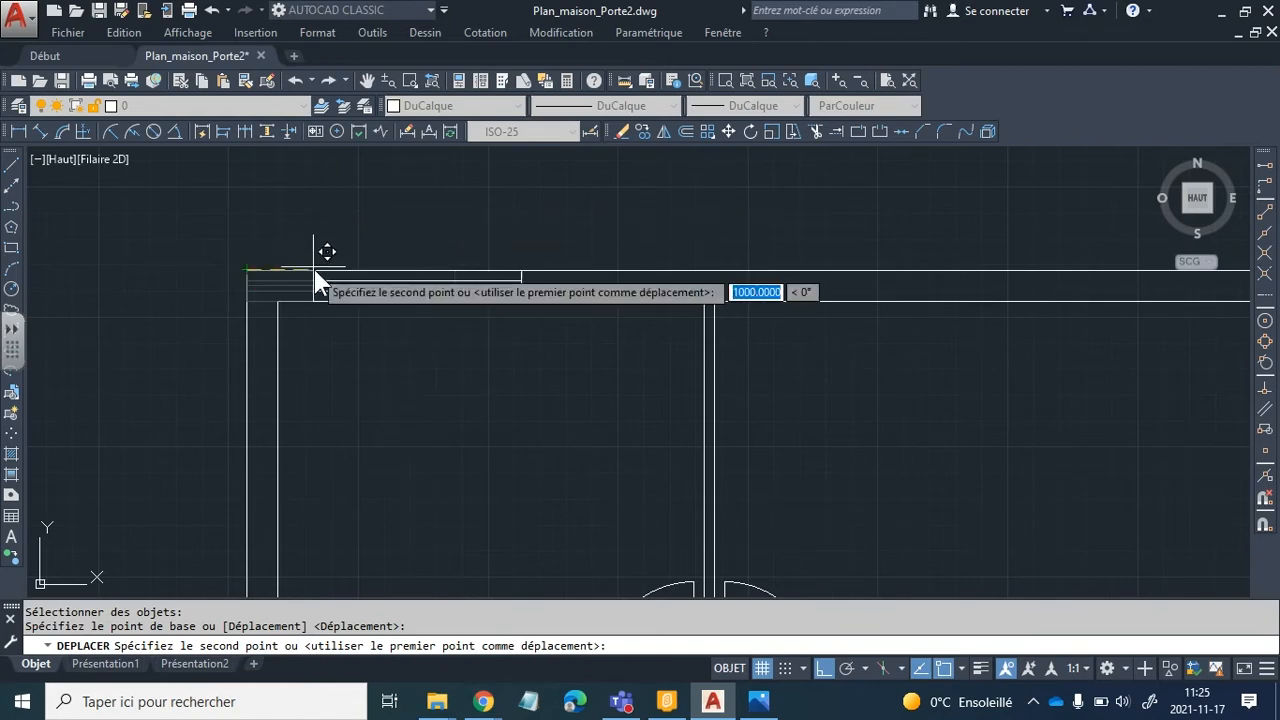
{"action": "type", "text": "9"}
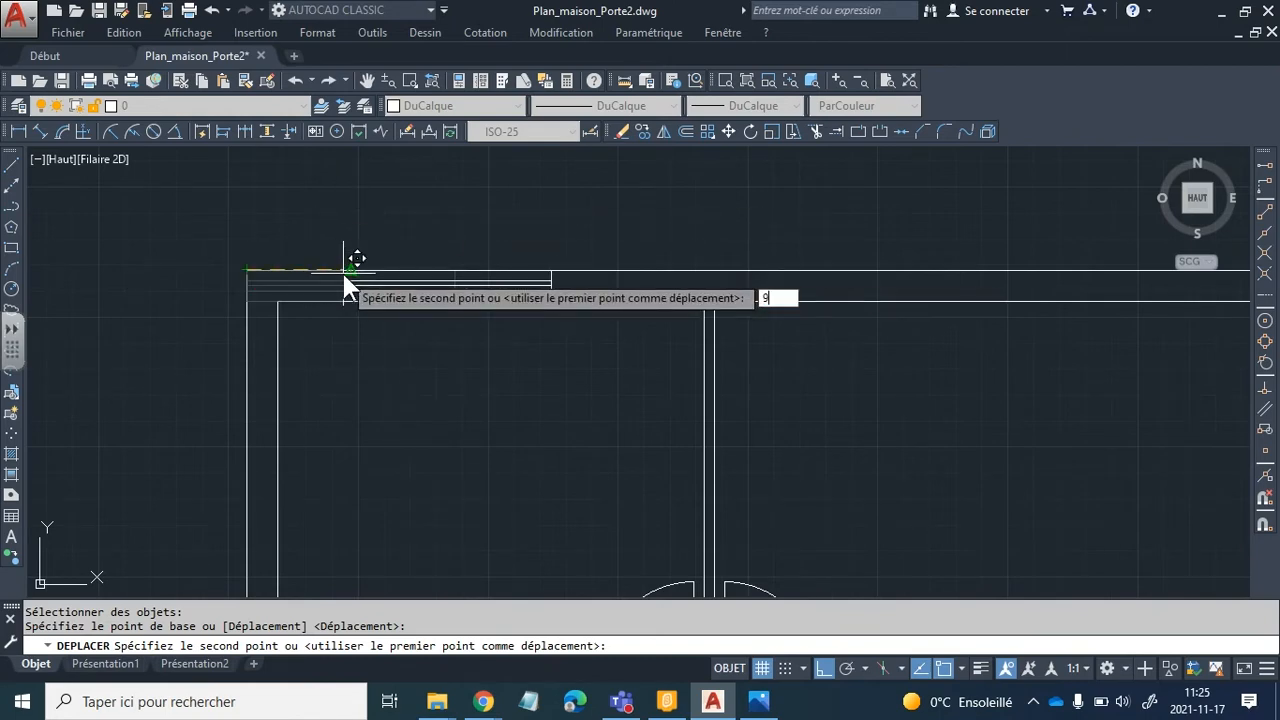
{"action": "type", "text": "00"}
{"action": "key", "text": "Return"}
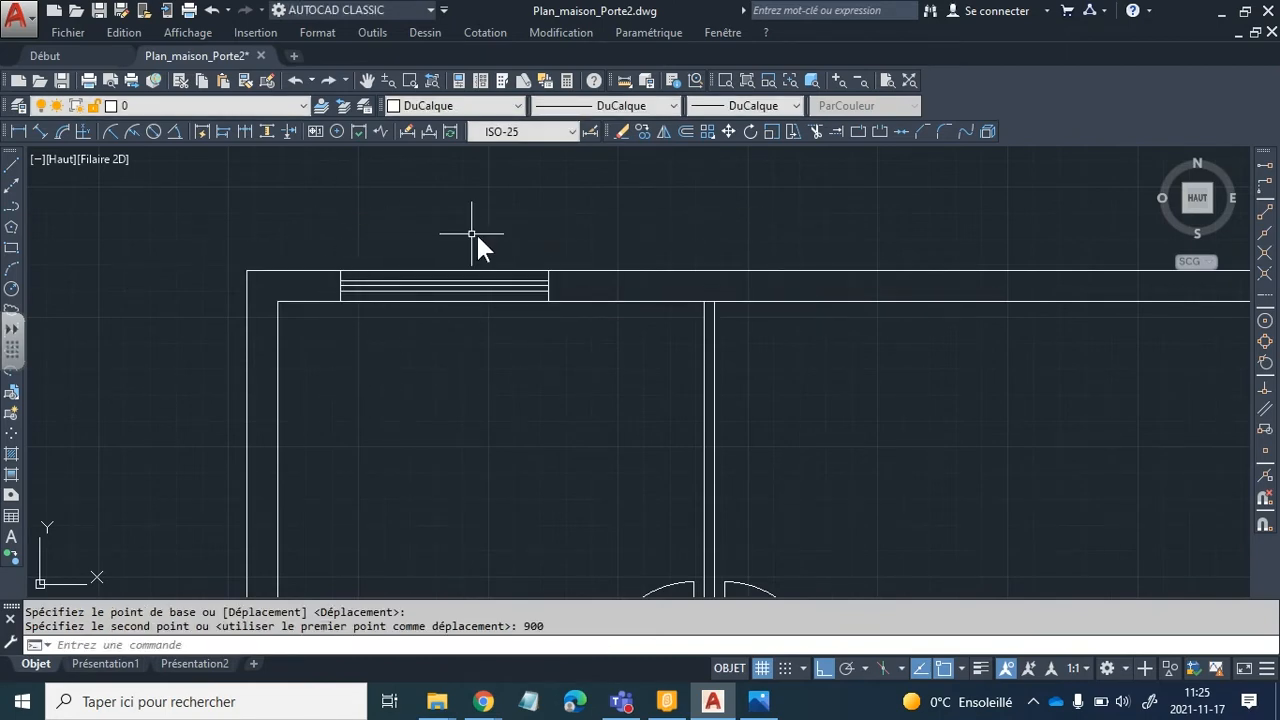
Check the spacing between the first and second upper-wall windows in exemple_plan_11.png, and return to the AutoCAD drawing.
{"action": "scroll", "coordinate": [439, 374], "scroll_direction": "down", "scroll_amount": 2}
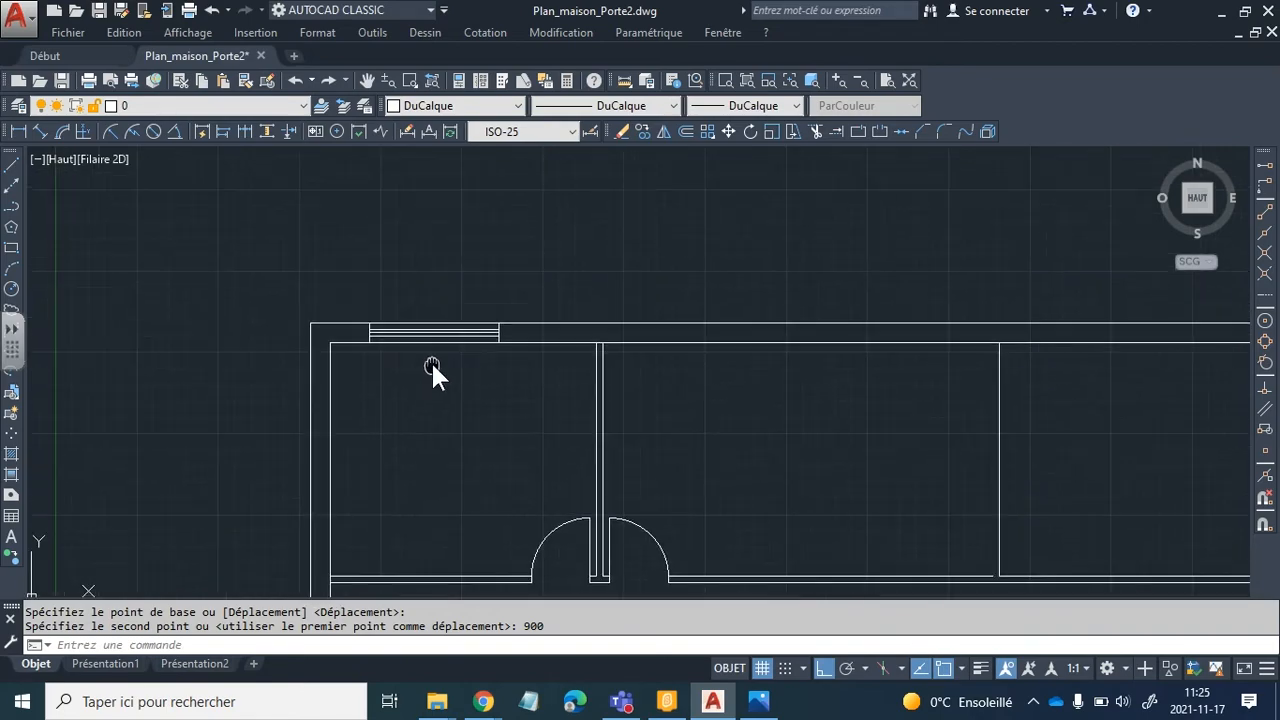
{"action": "left_click", "coordinate": [759, 701]}
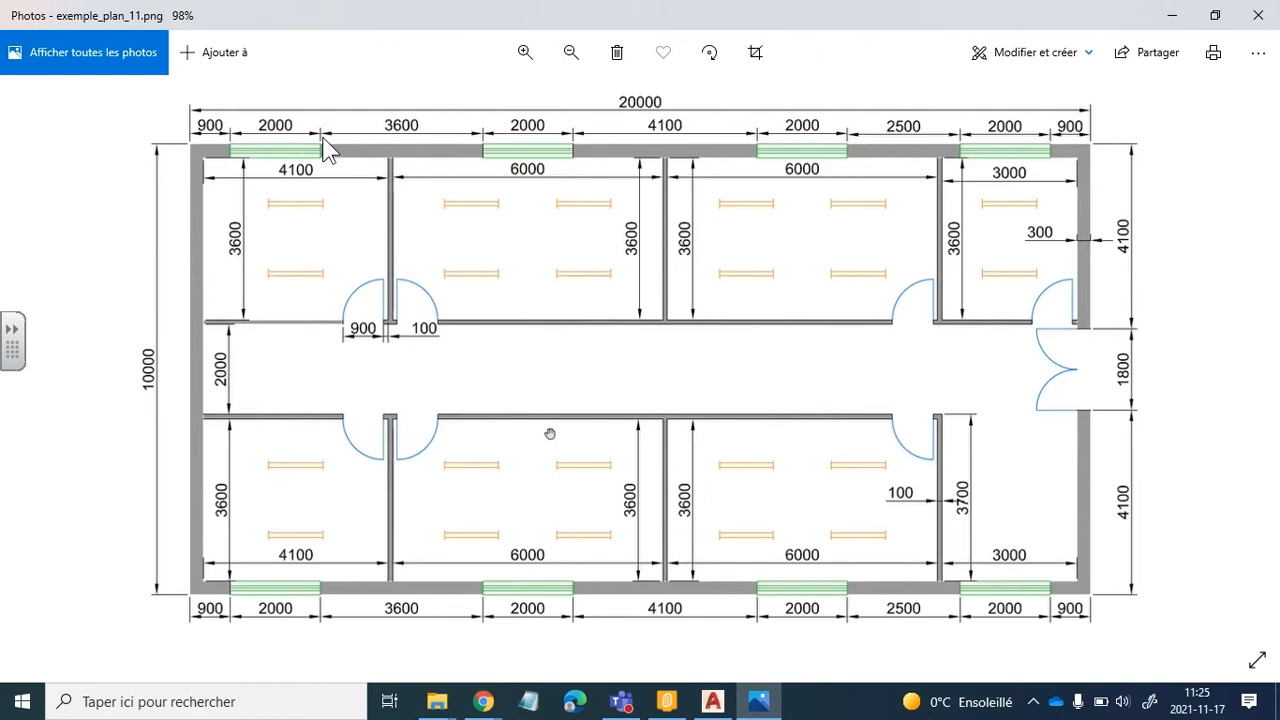
{"action": "left_click", "coordinate": [713, 698]}
{"action": "scroll", "coordinate": [504, 401], "scroll_direction": "down", "scroll_amount": 3}
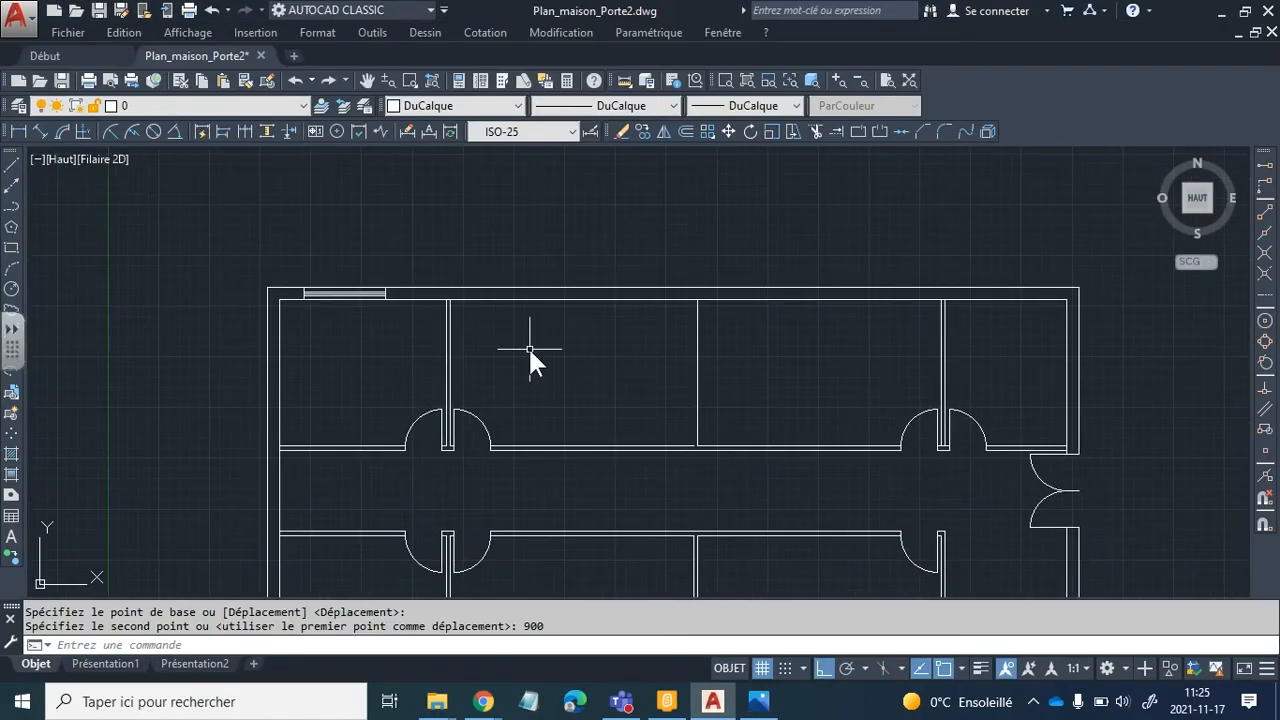
{"action": "scroll", "coordinate": [530, 348], "scroll_direction": "up", "scroll_amount": 2}
{"action": "scroll", "coordinate": [391, 386], "scroll_direction": "down", "scroll_amount": 2}
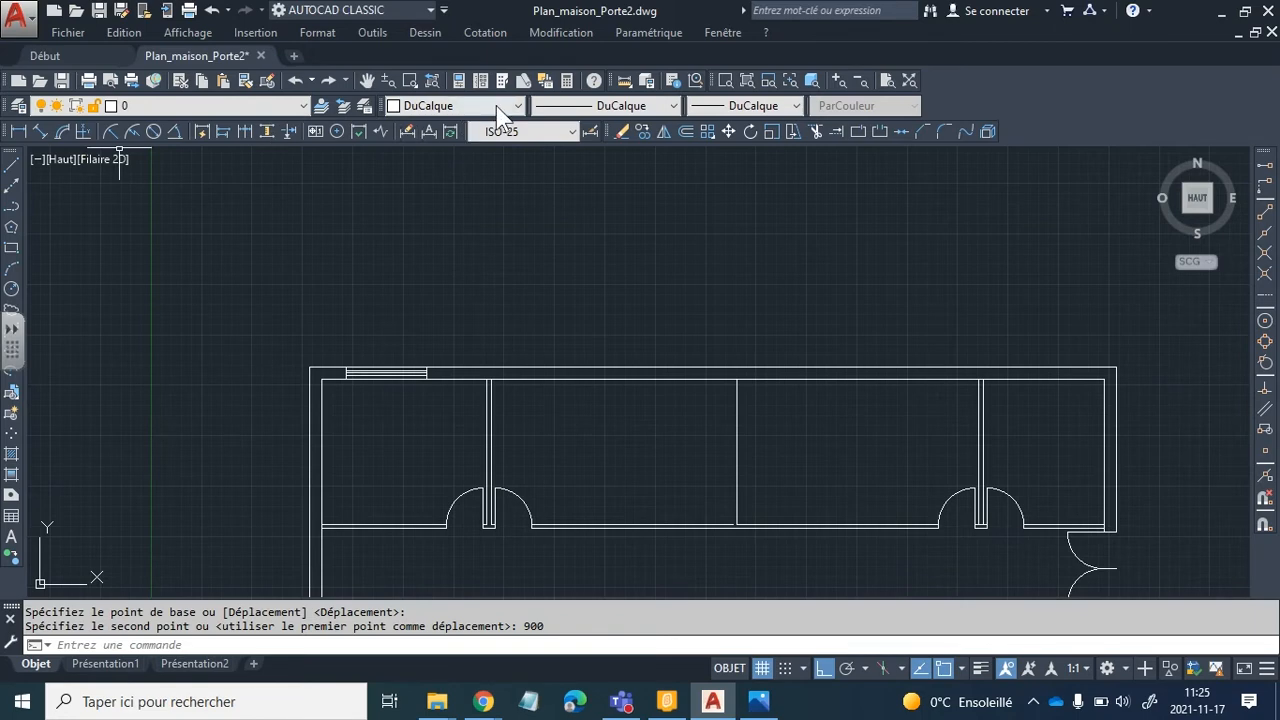
Set the object colour to red and draw a vertical reference line upward from the first window's upper-right corner.
{"action": "left_click", "coordinate": [455, 105]}
{"action": "left_click", "coordinate": [440, 156]}
{"action": "left_click", "coordinate": [12, 164]}
{"action": "left_click", "coordinate": [428, 371]}
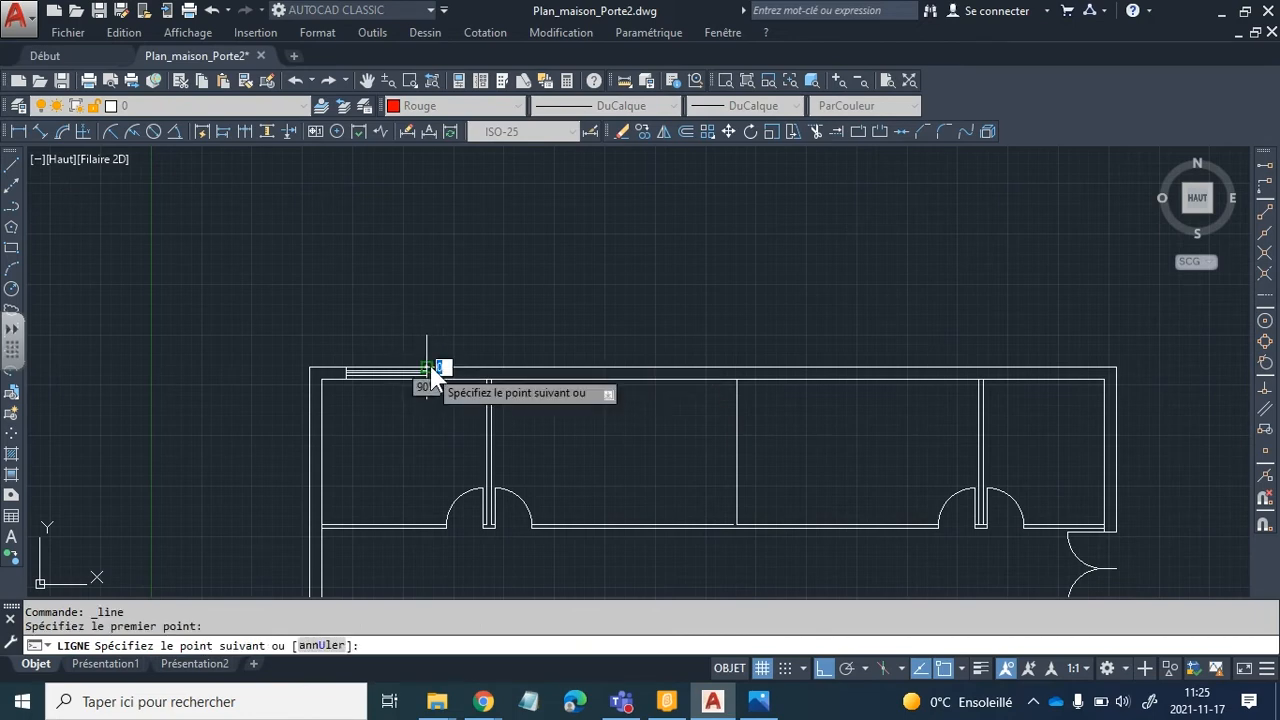
{"action": "left_click", "coordinate": [438, 277]}
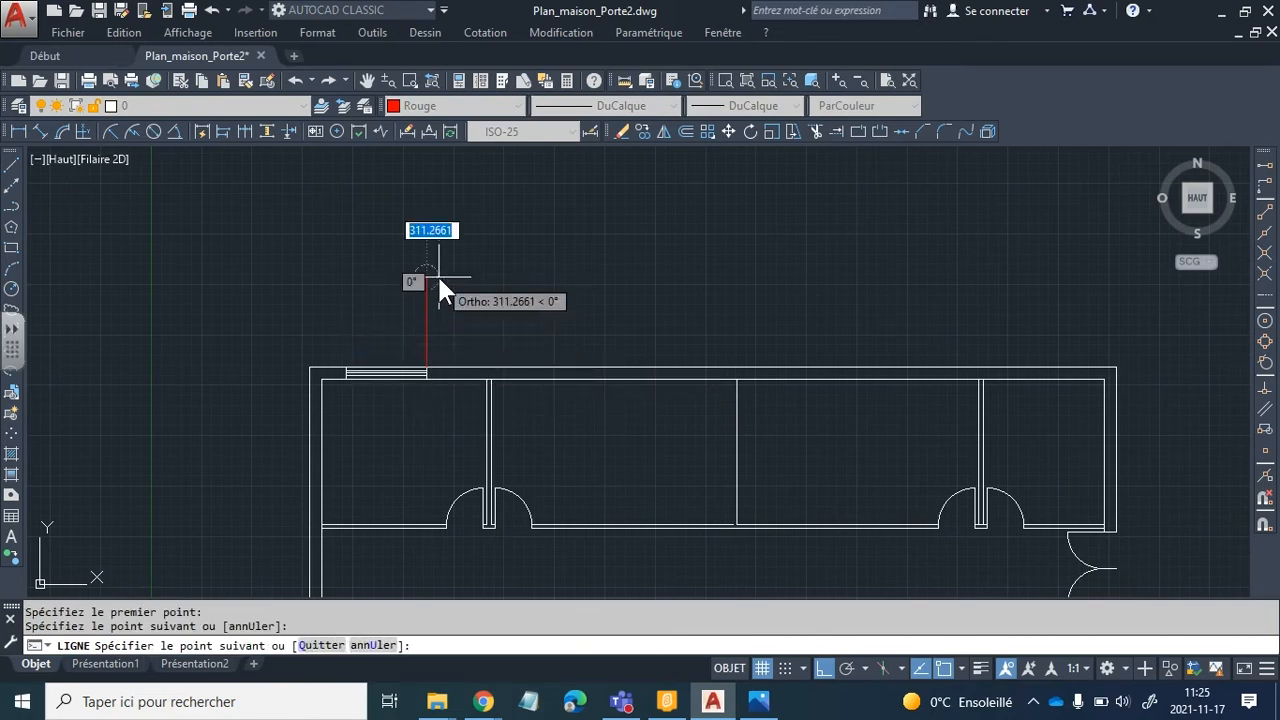
{"action": "key", "text": "Return"}
{"action": "key", "text": "Return"}
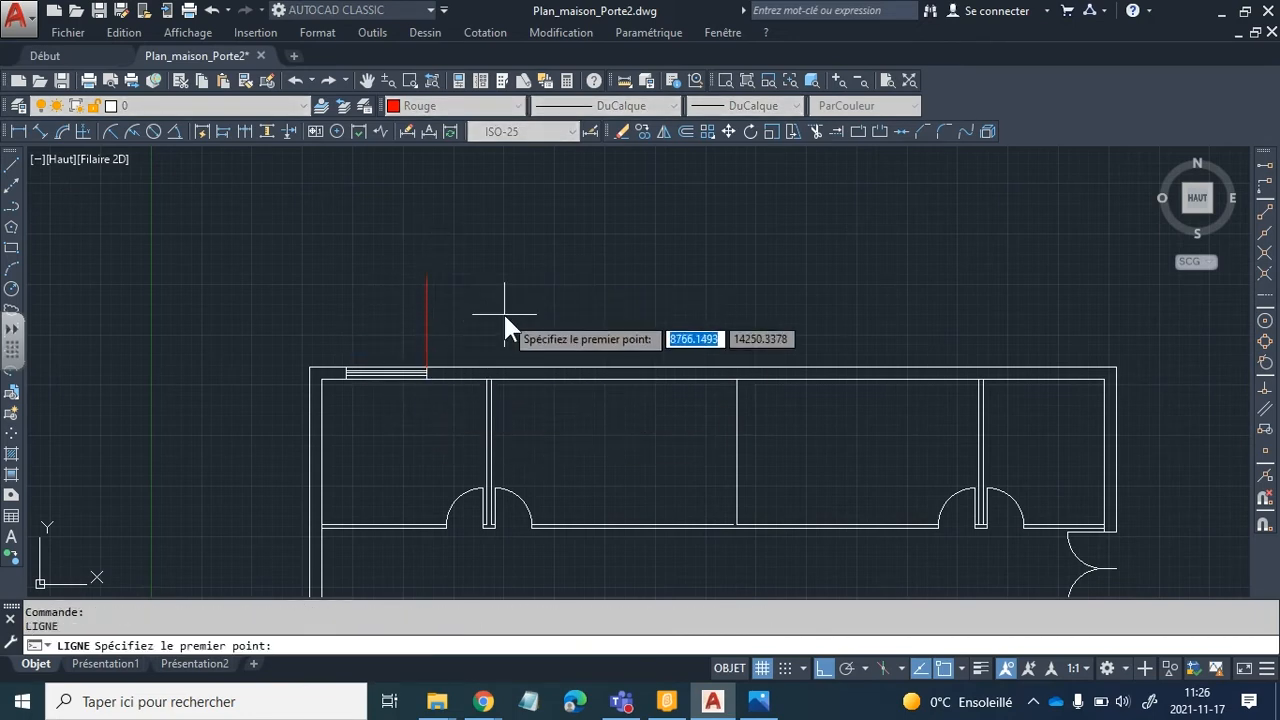
{"action": "key", "text": "Return"}
{"action": "key", "text": "Escape"}
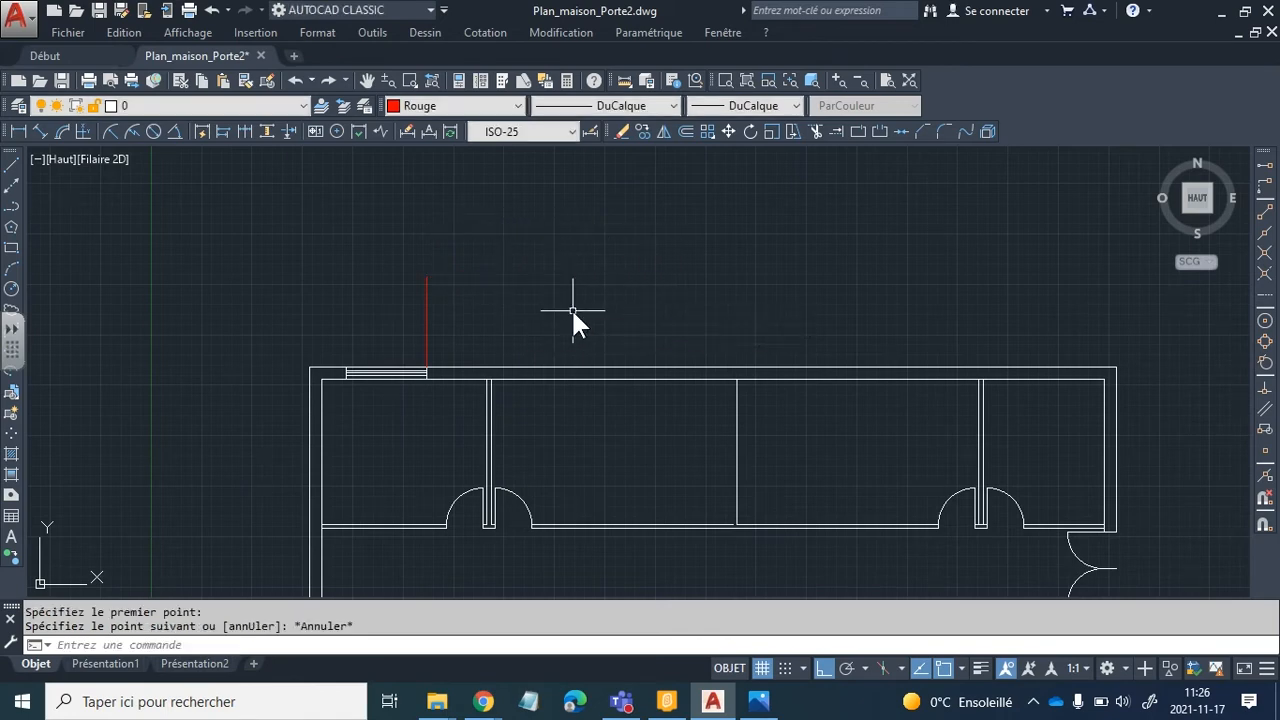
Offset the red reference line 3600 to the right to mark the start of the second window.
{"action": "scroll", "coordinate": [497, 346], "scroll_direction": "down", "scroll_amount": 2}
{"action": "scroll", "coordinate": [492, 330], "scroll_direction": "up", "scroll_amount": 2}
{"action": "middle_click_drag", "start_coordinate": [490, 318], "coordinate": [497, 272]}
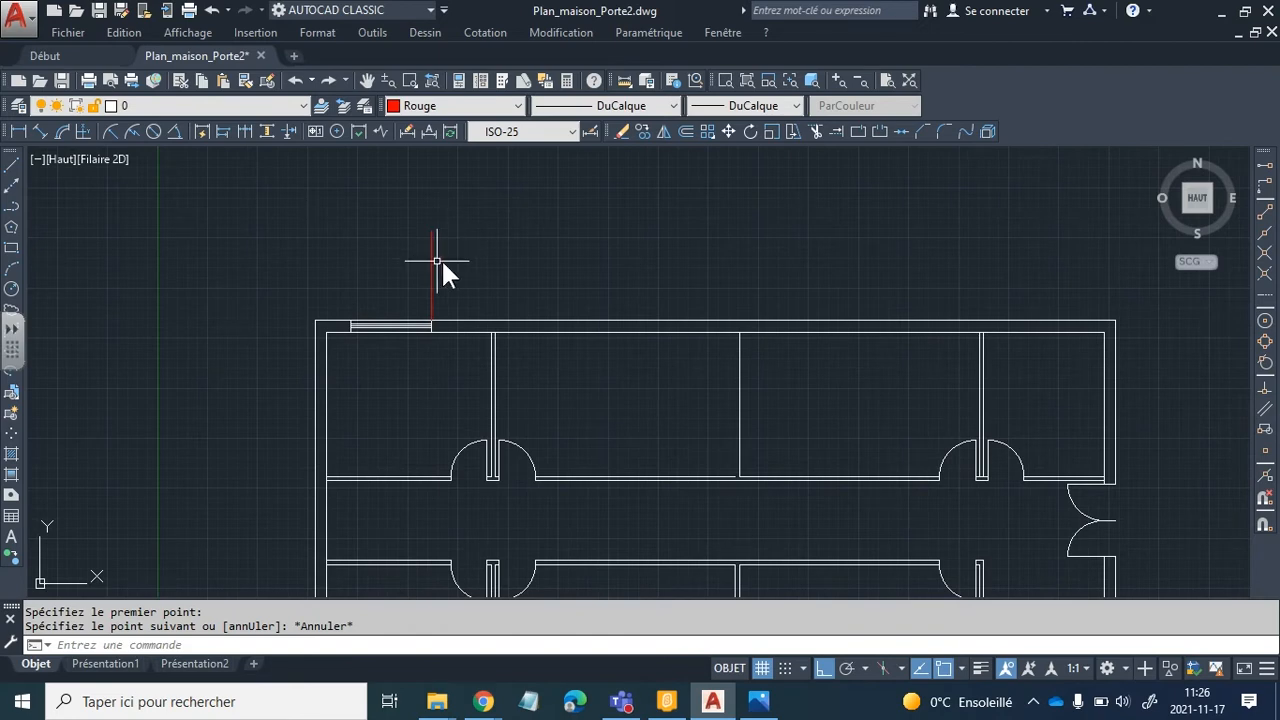
{"action": "left_click", "coordinate": [685, 131]}
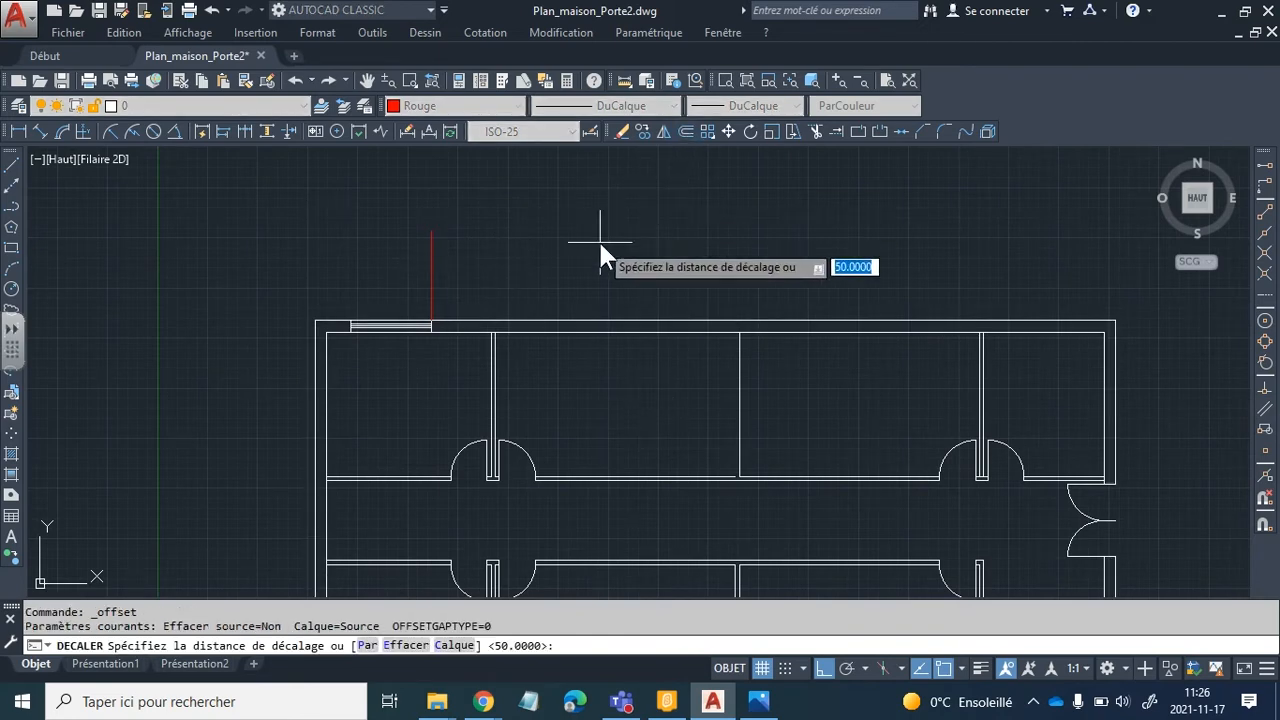
{"action": "type", "text": "3600"}
{"action": "key", "text": "Return"}
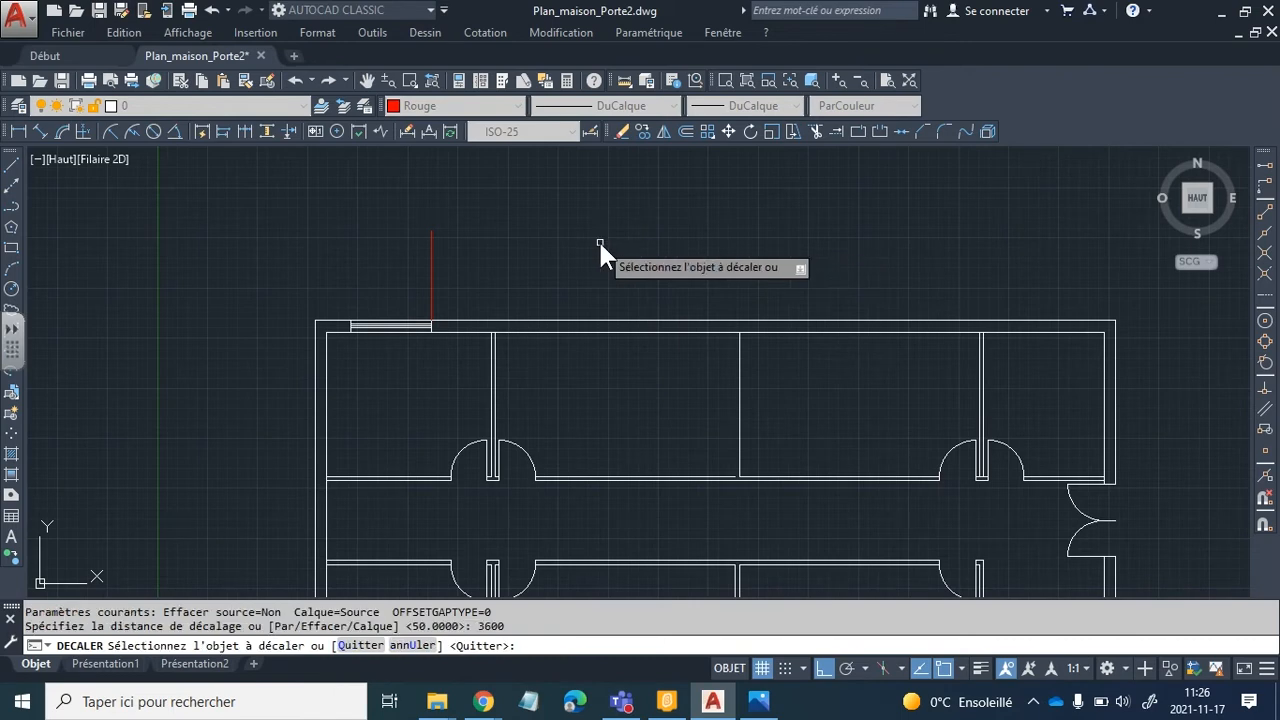
{"action": "left_click", "coordinate": [432, 277]}
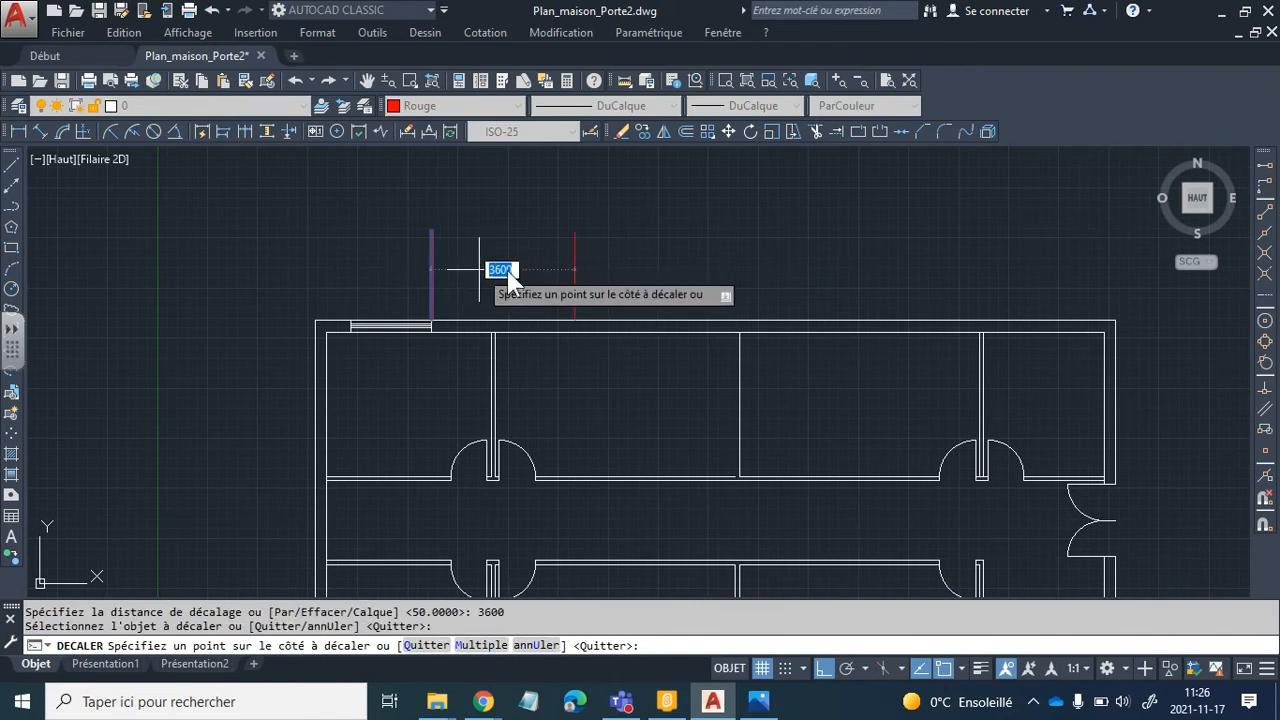
{"action": "left_click", "coordinate": [631, 280]}
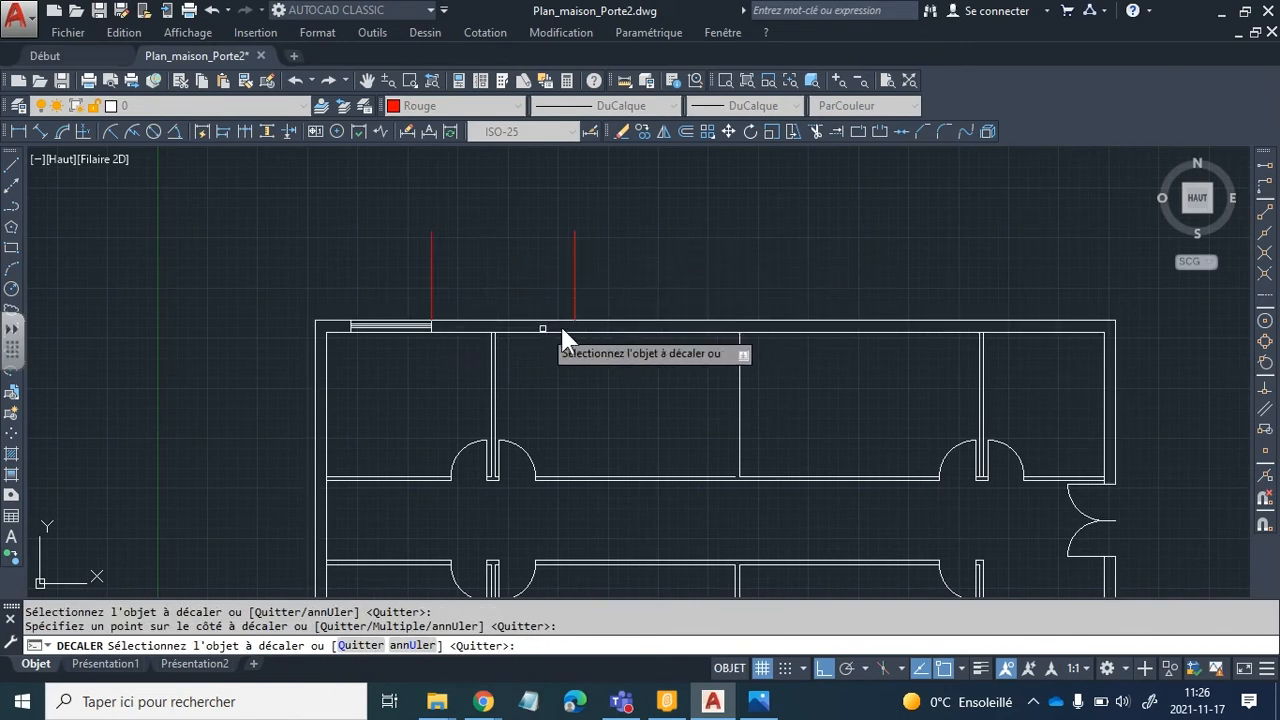
{"action": "key", "text": "Escape"}
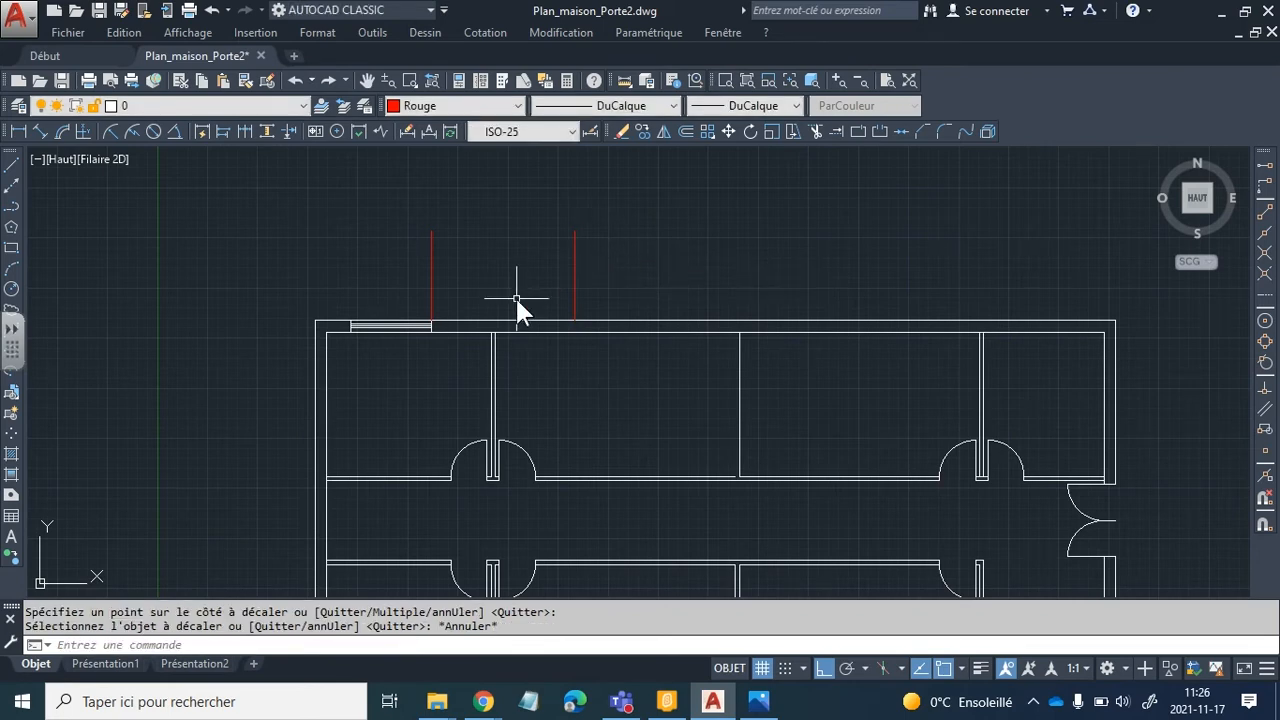
Copy the first window block by its upper-left corner to the foot of the offset red line on the upper wall.
{"action": "left_click", "coordinate": [643, 130]}
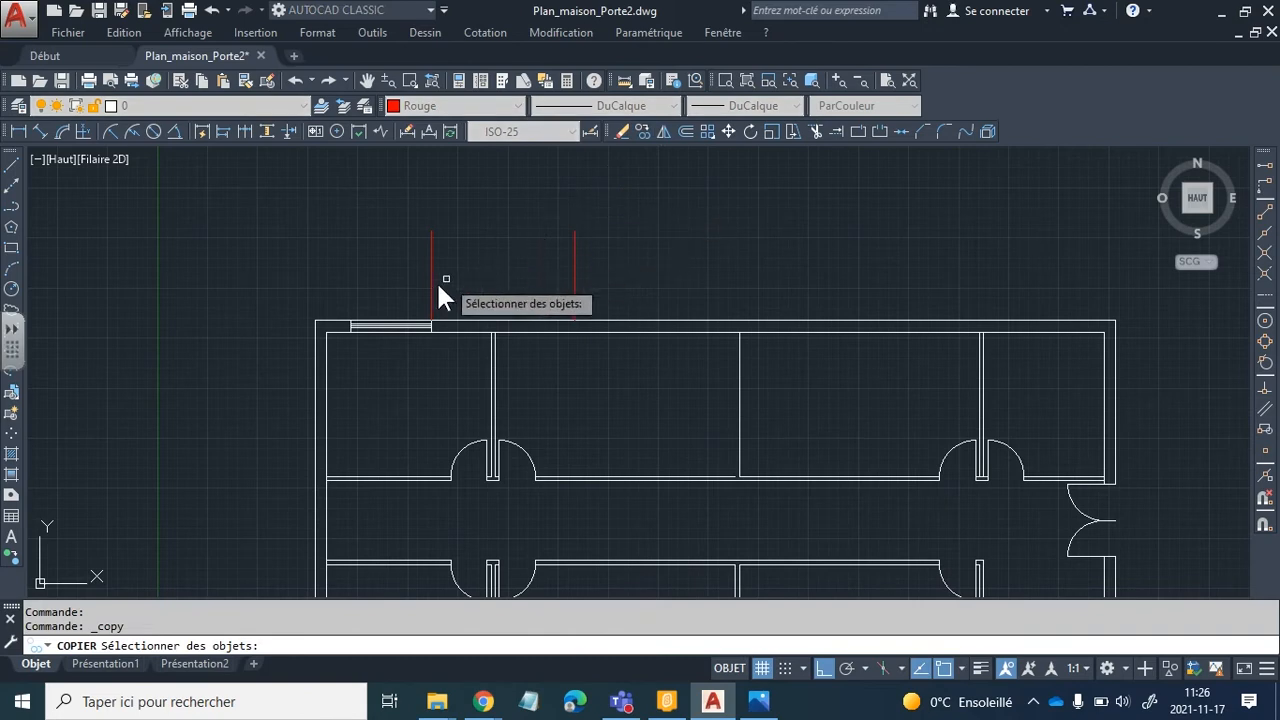
{"action": "left_click", "coordinate": [392, 332]}
{"action": "key", "text": "Return"}
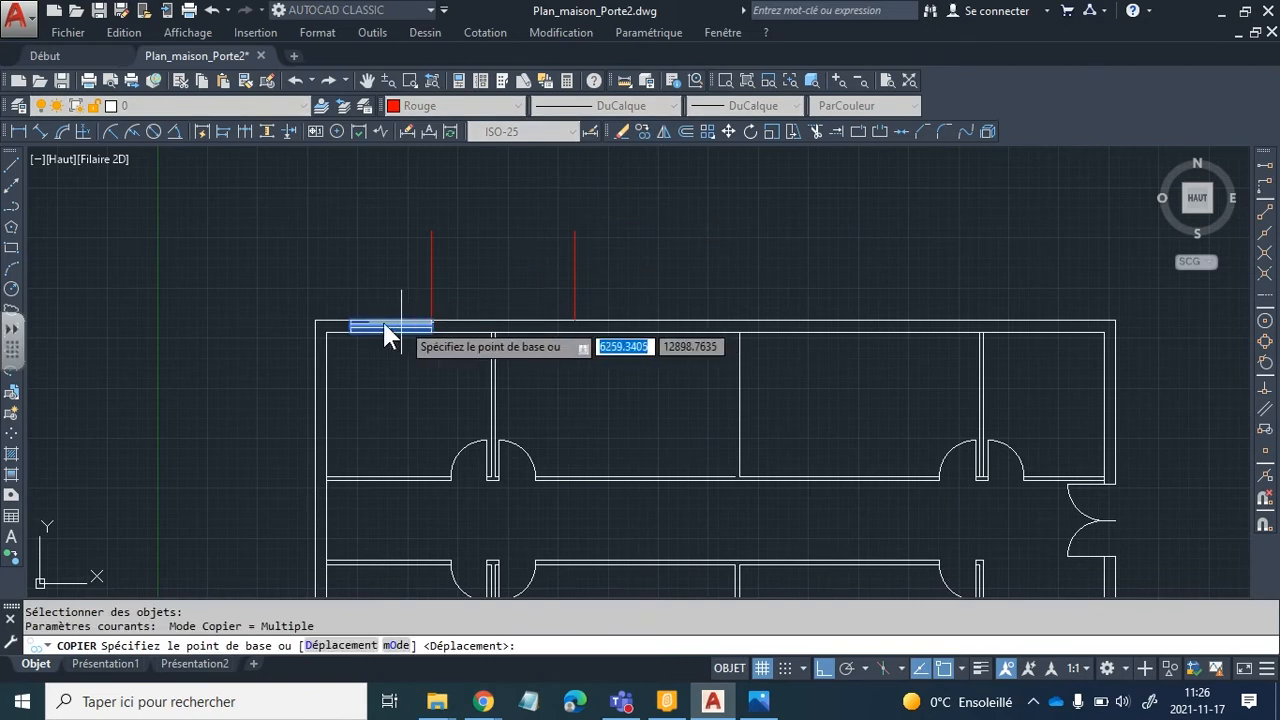
{"action": "left_click", "coordinate": [352, 326]}
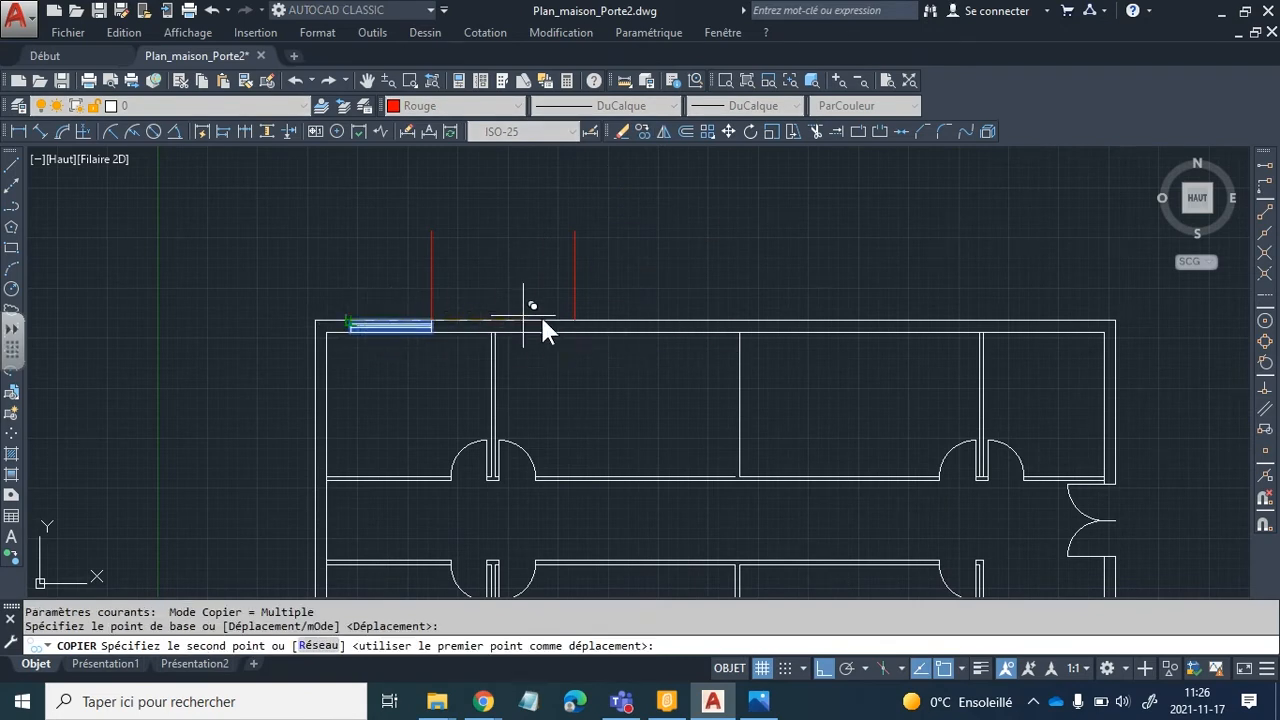
{"action": "left_click", "coordinate": [574, 322]}
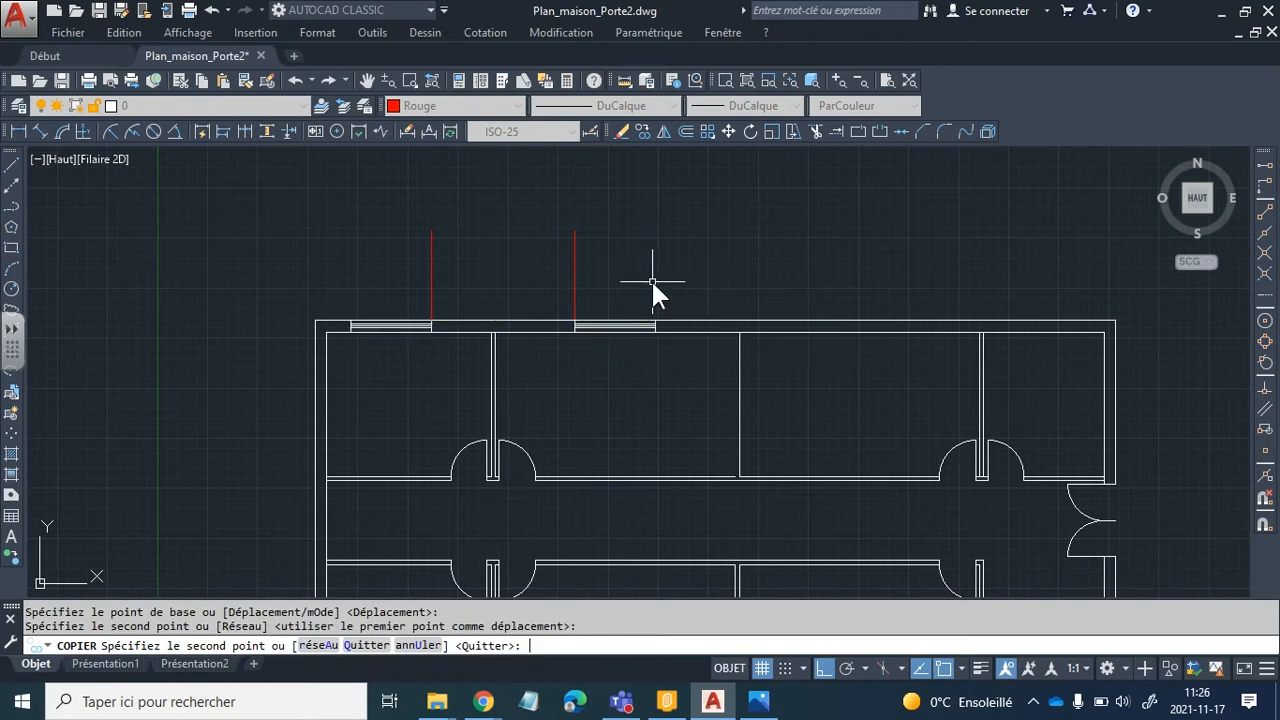
{"action": "key", "text": "Return"}
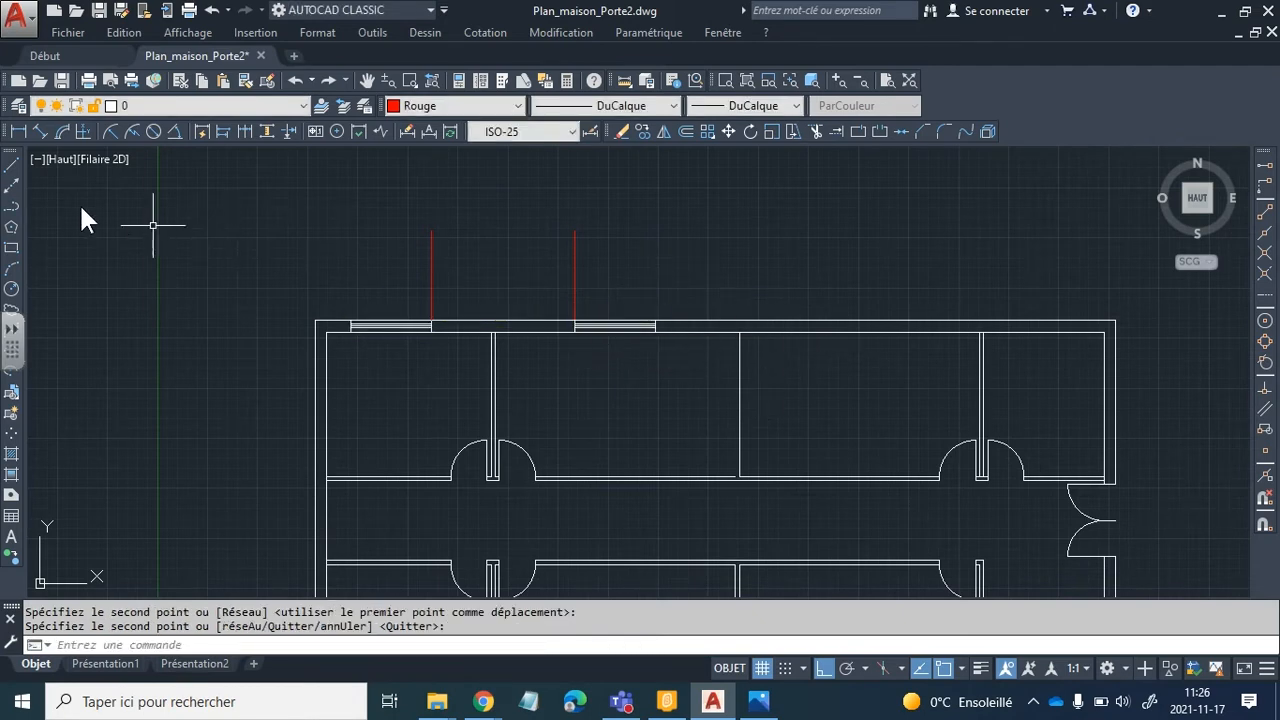
Draw a red vertical reference line upward from the second window's upper-right corner.
{"action": "left_click", "coordinate": [12, 163]}
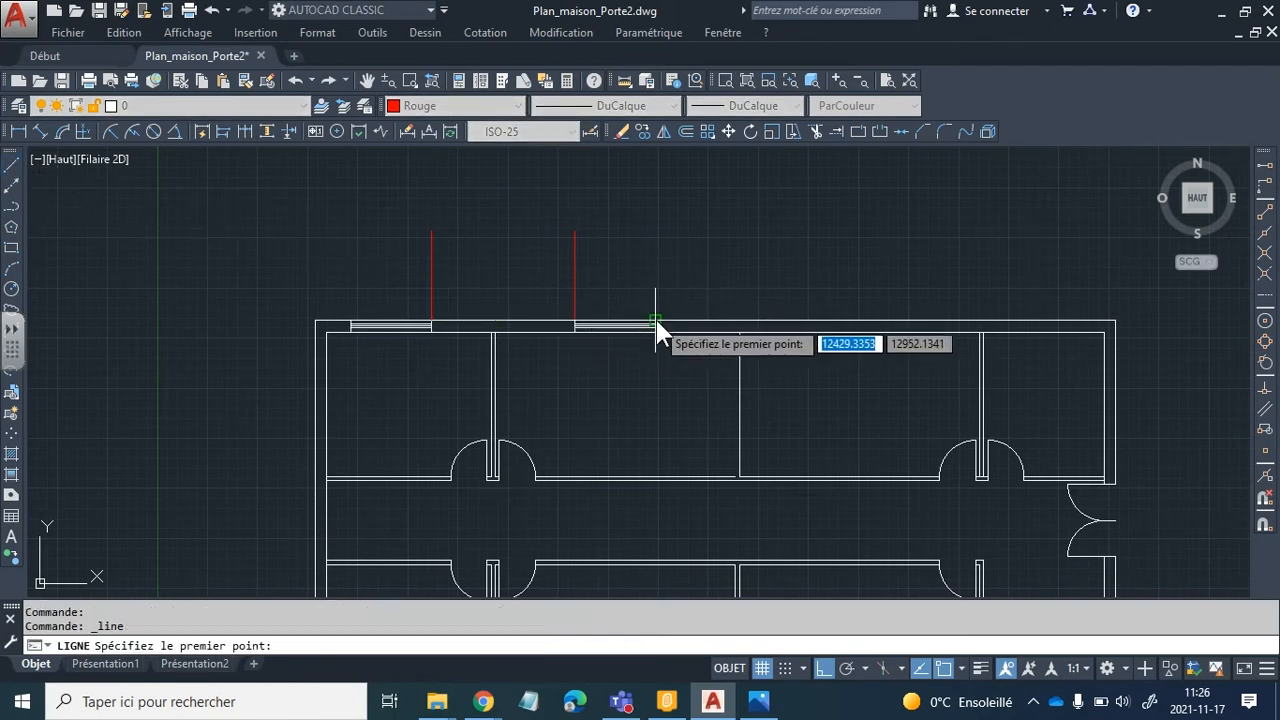
{"action": "left_click", "coordinate": [655, 322]}
{"action": "left_click", "coordinate": [653, 231]}
{"action": "key", "text": "Return"}
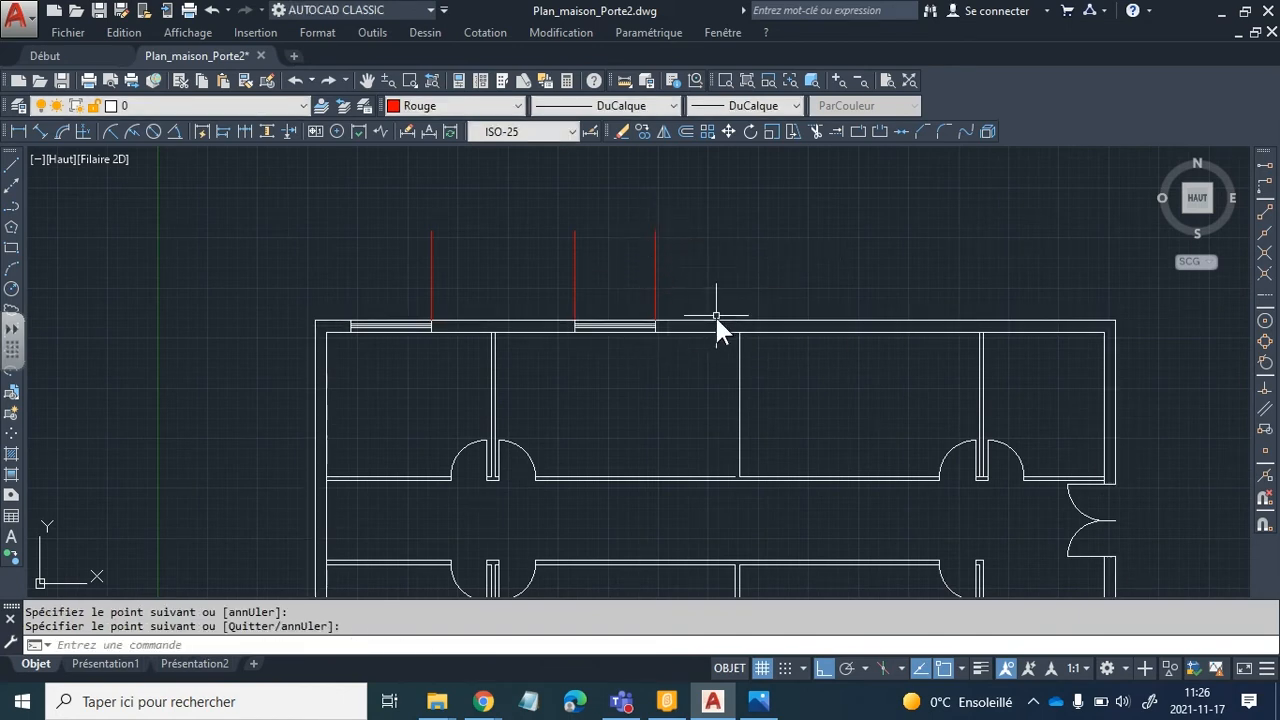
Check the next window spacing in the reference plan and offset the second window's right-hand red line 4100 to the right.
{"action": "left_click", "coordinate": [759, 701]}
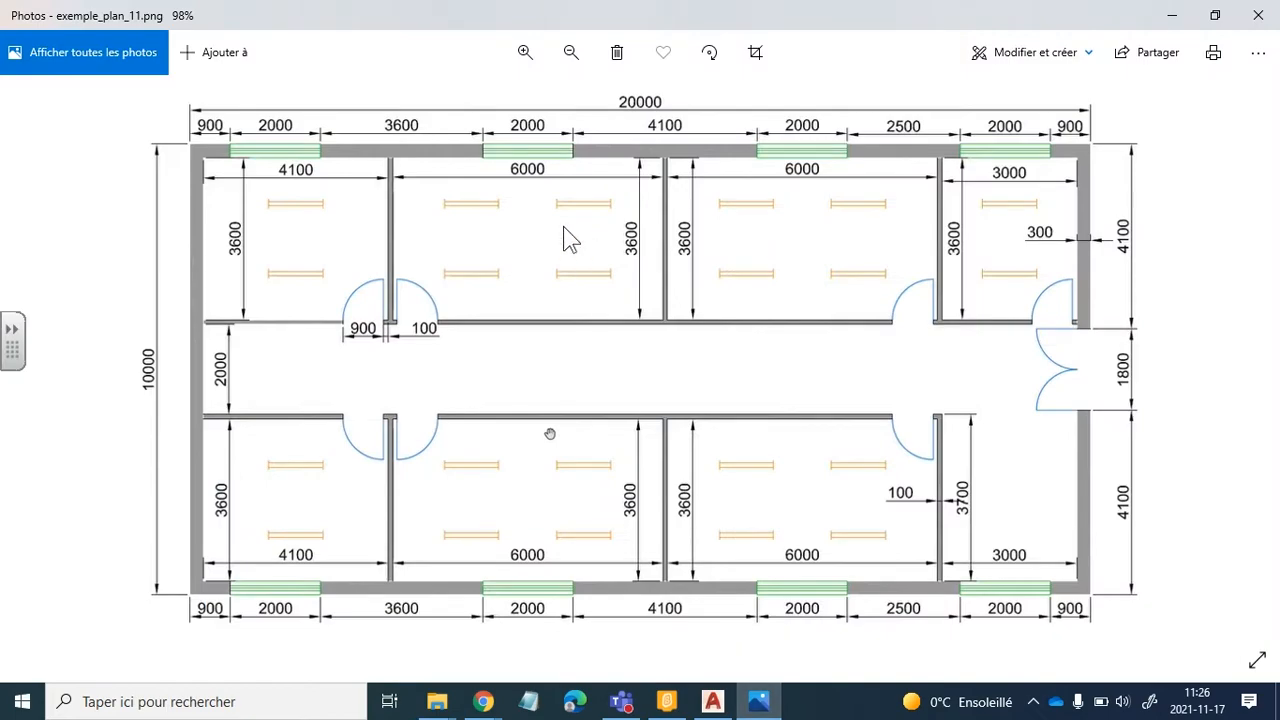
{"action": "left_click", "coordinate": [713, 701]}
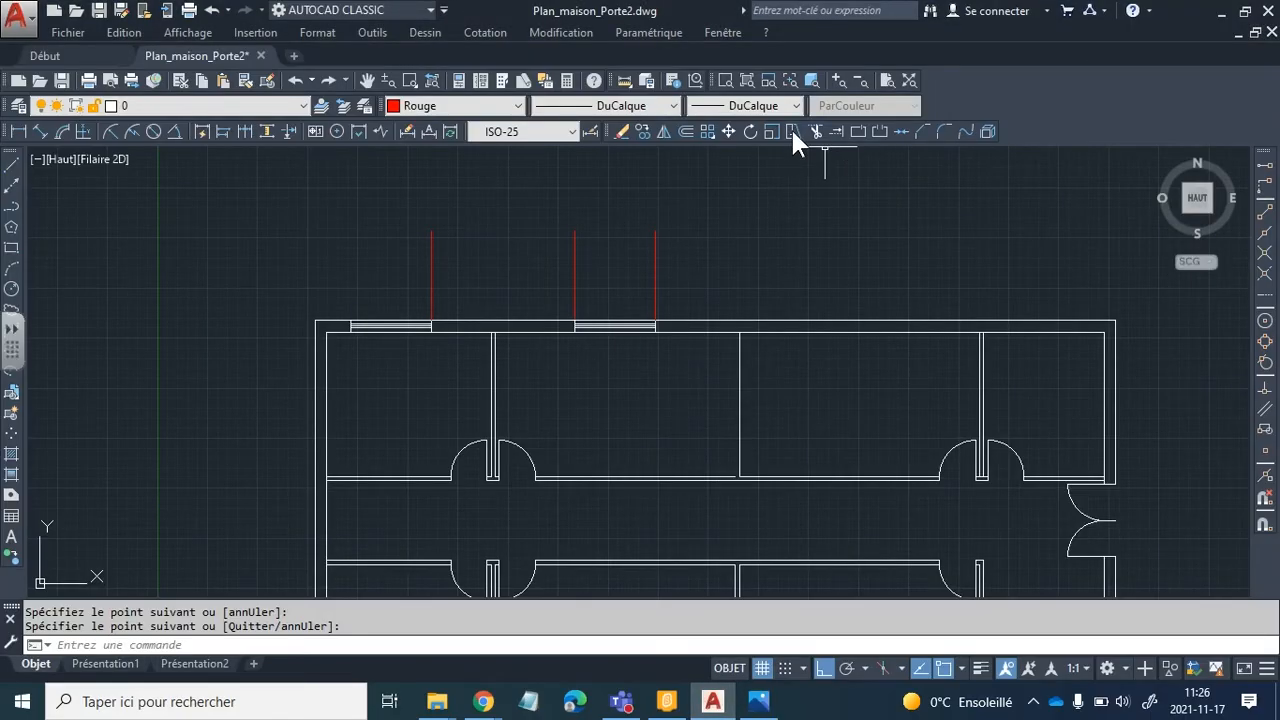
{"action": "left_click", "coordinate": [687, 131]}
{"action": "type", "text": "4100"}
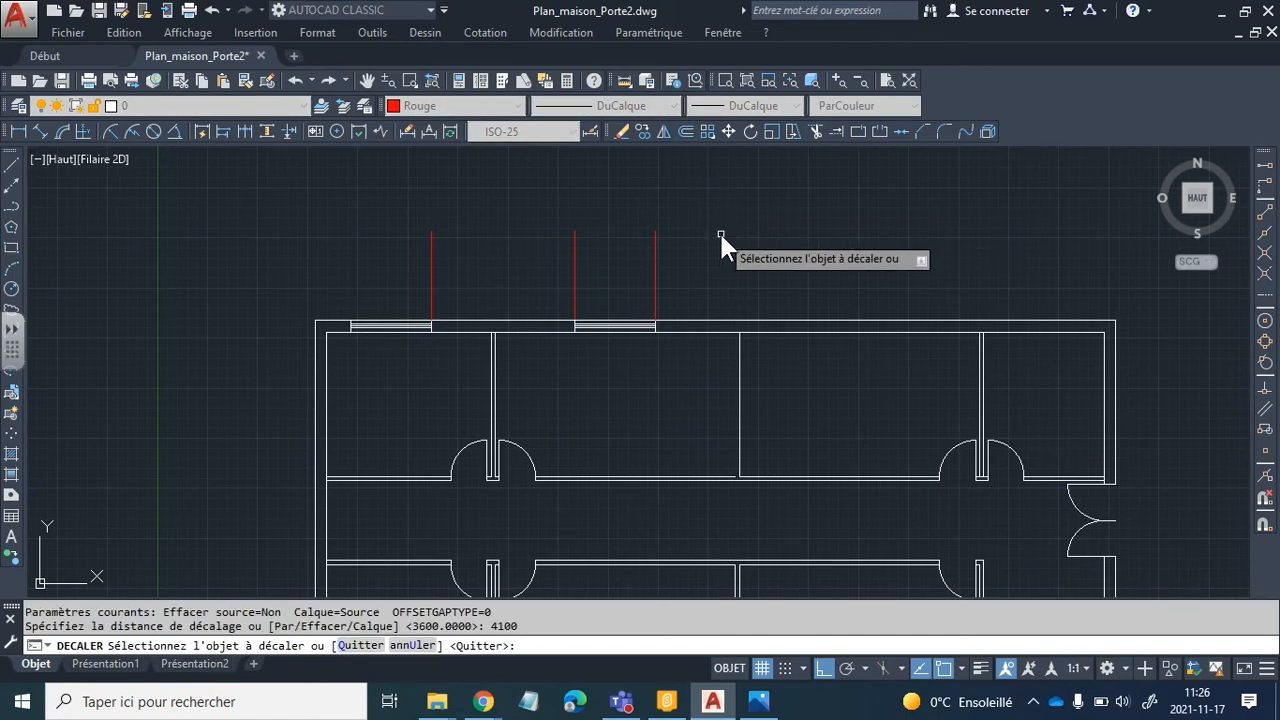
{"action": "left_click", "coordinate": [655, 255]}
{"action": "left_click", "coordinate": [810, 257]}
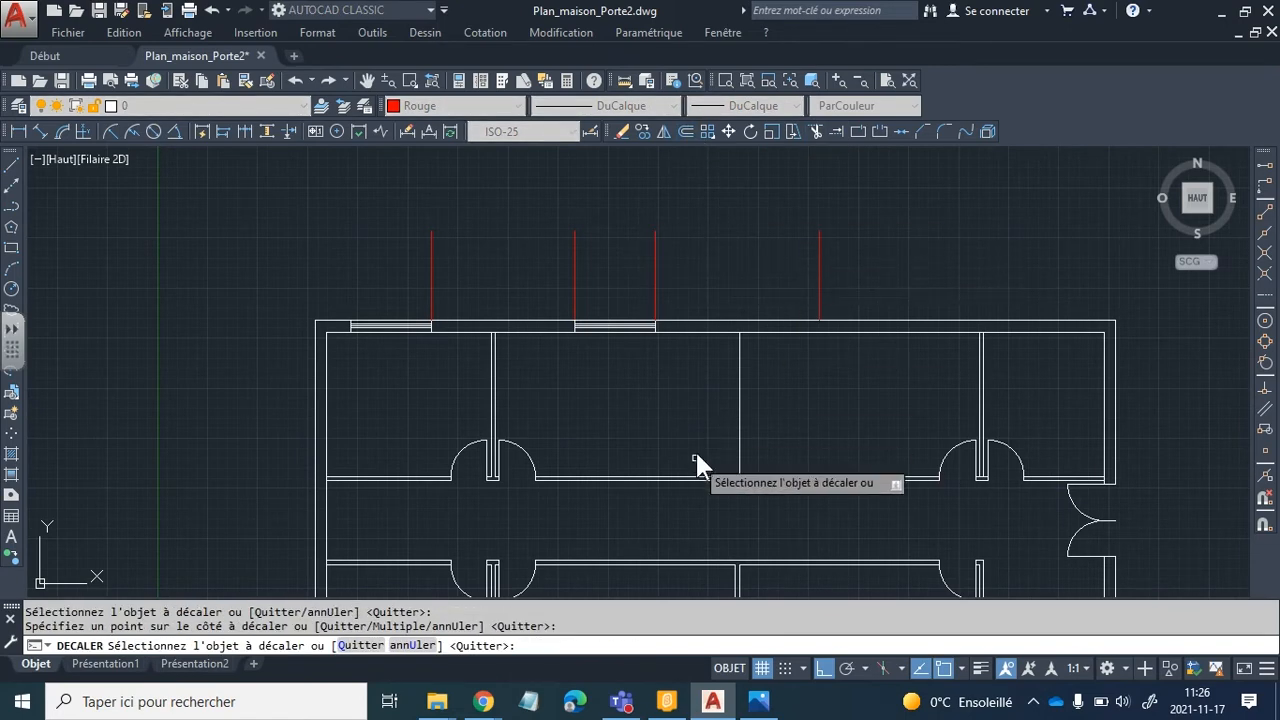
{"action": "right_click", "coordinate": [725, 248]}
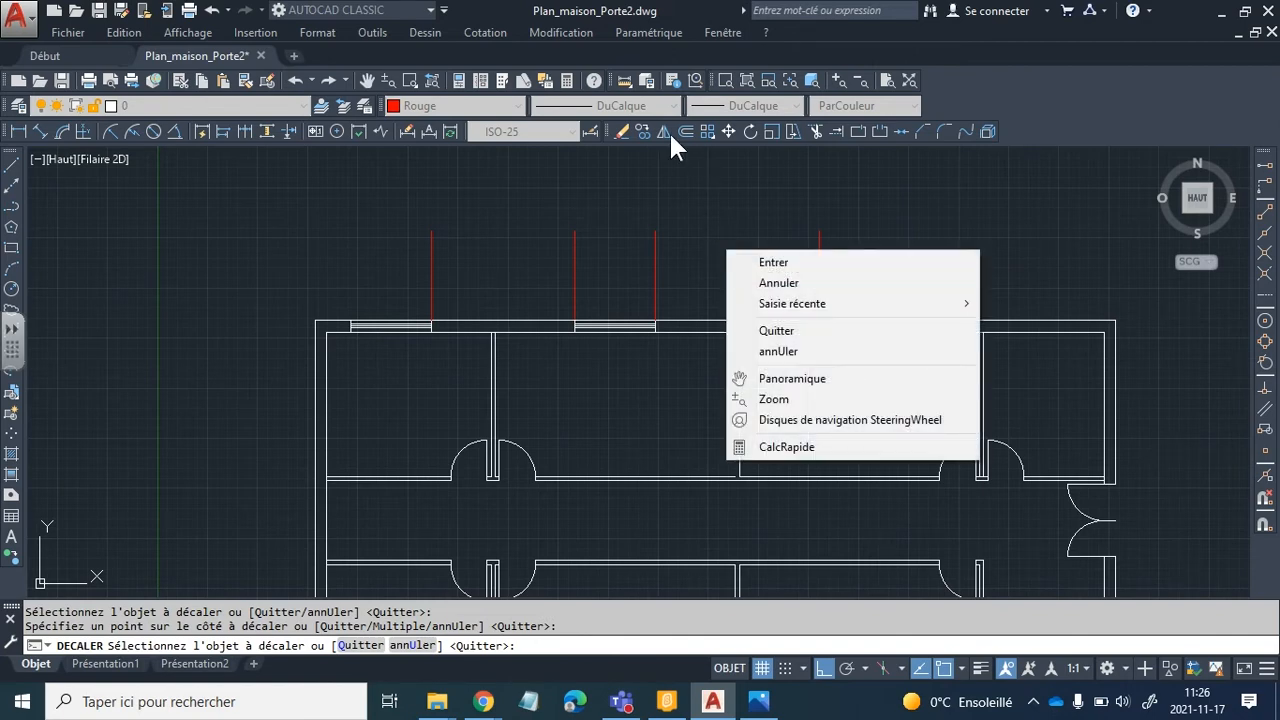
Copy the second window block by its upper-left corner to the foot of the rightmost red line on the upper wall.
{"action": "left_click", "coordinate": [642, 131]}
{"action": "left_click", "coordinate": [607, 326]}
{"action": "key", "text": "Return"}
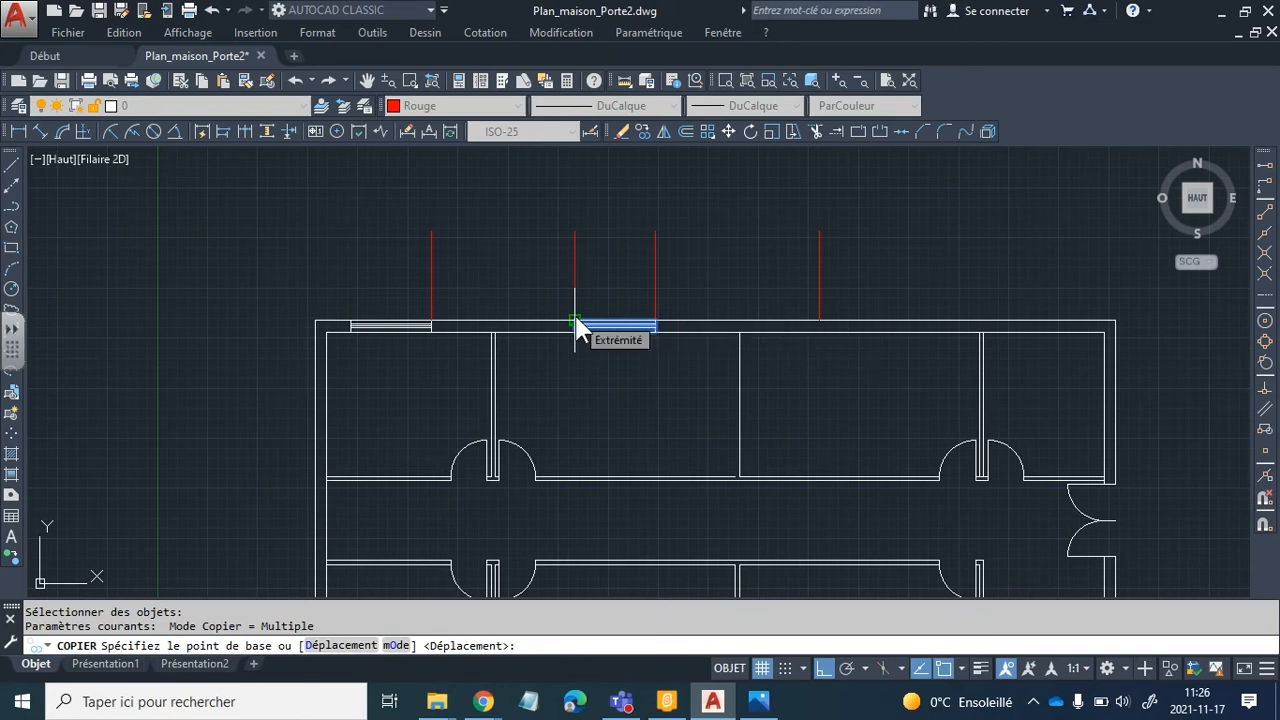
{"action": "left_click", "coordinate": [575, 322]}
{"action": "left_click", "coordinate": [818, 322]}
{"action": "key", "text": "Return"}
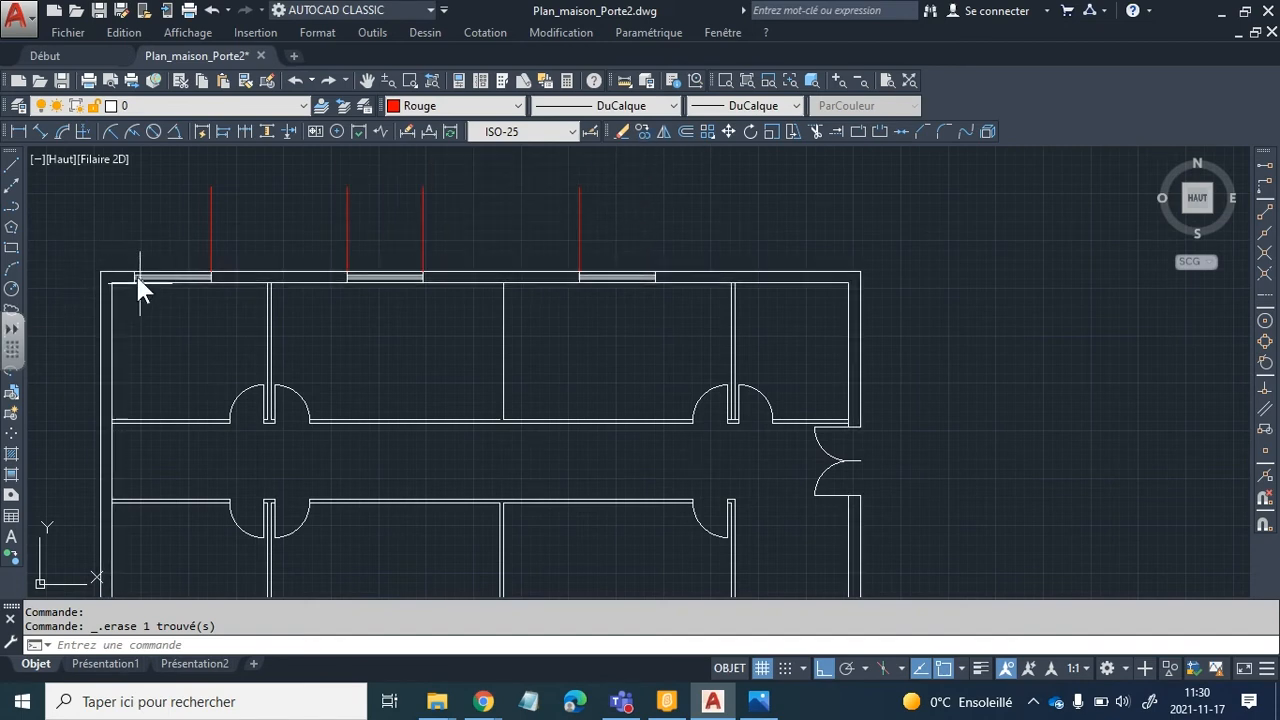
Check the fourth upper-wall window's position in the reference plan, and return to the AutoCAD drawing.
{"action": "scroll", "coordinate": [636, 270], "scroll_direction": "up", "scroll_amount": 2}
{"action": "scroll", "coordinate": [554, 320], "scroll_direction": "down", "scroll_amount": 3}
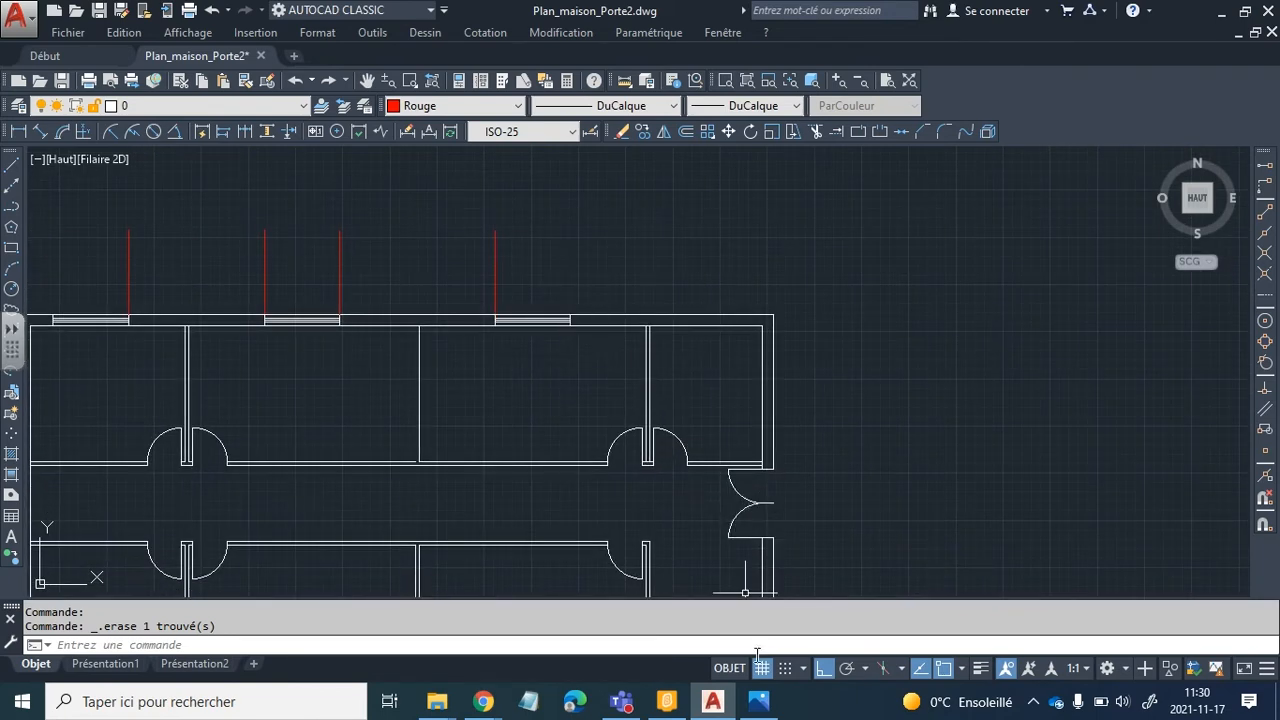
{"action": "left_click", "coordinate": [758, 701]}
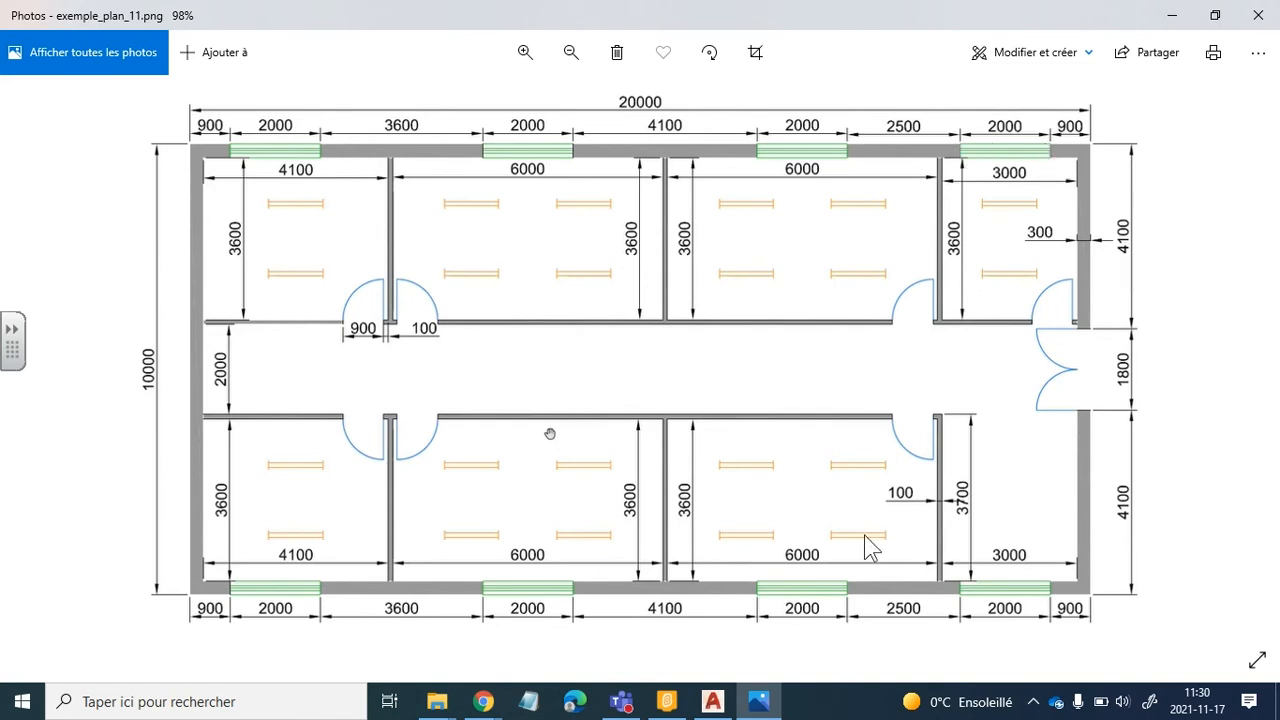
{"action": "left_click", "coordinate": [712, 701]}
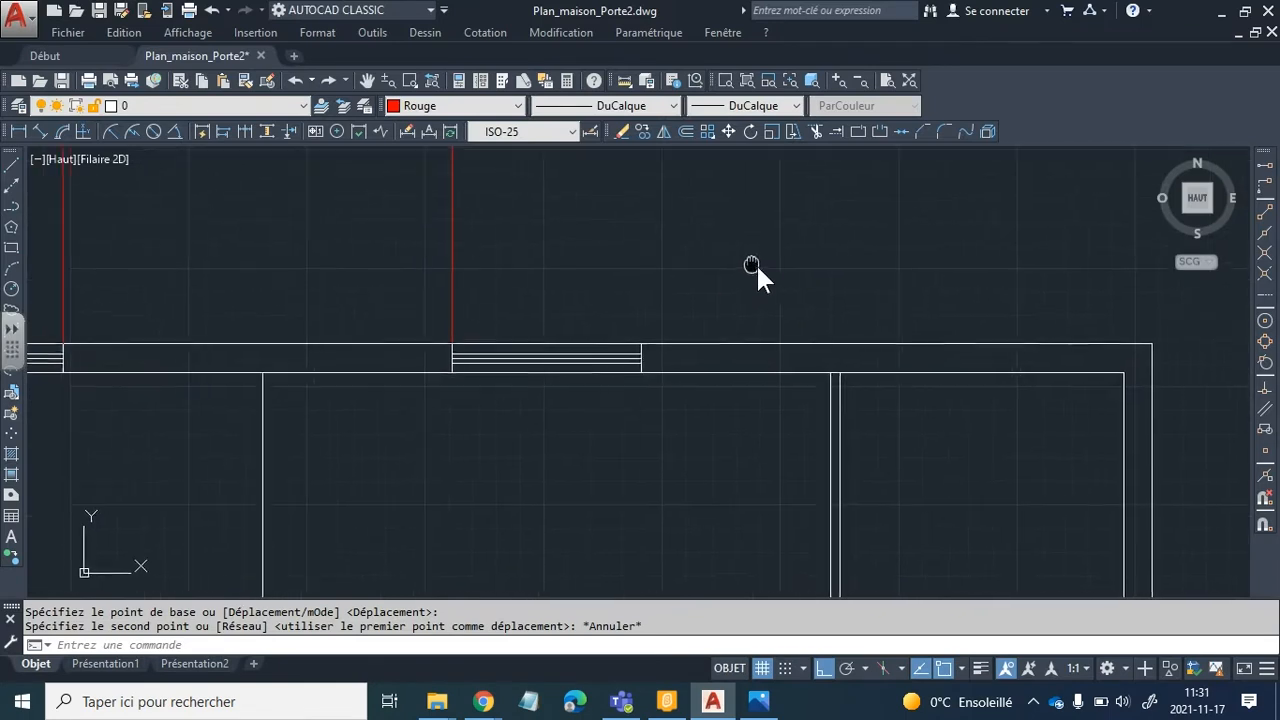
Copy the third upper-wall window 4500 to the right along the wall, using its upper-right corner as base point.
{"action": "left_click", "coordinate": [643, 131]}
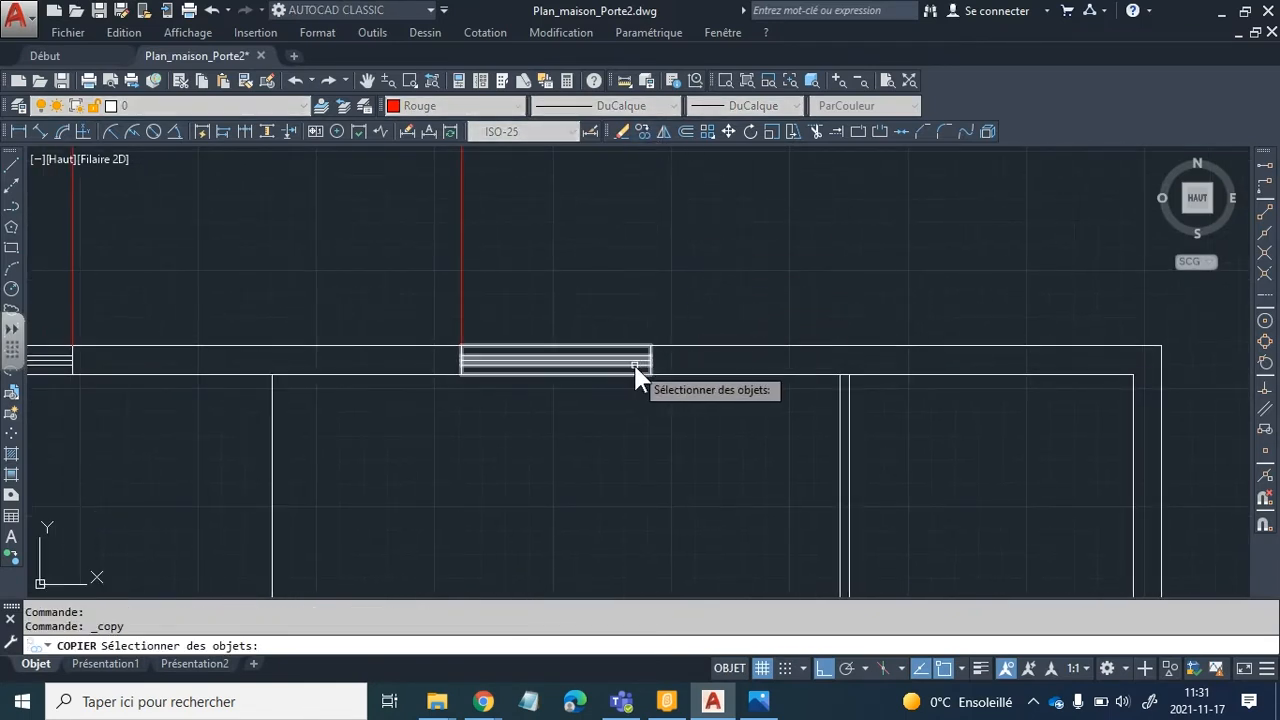
{"action": "left_click", "coordinate": [594, 368]}
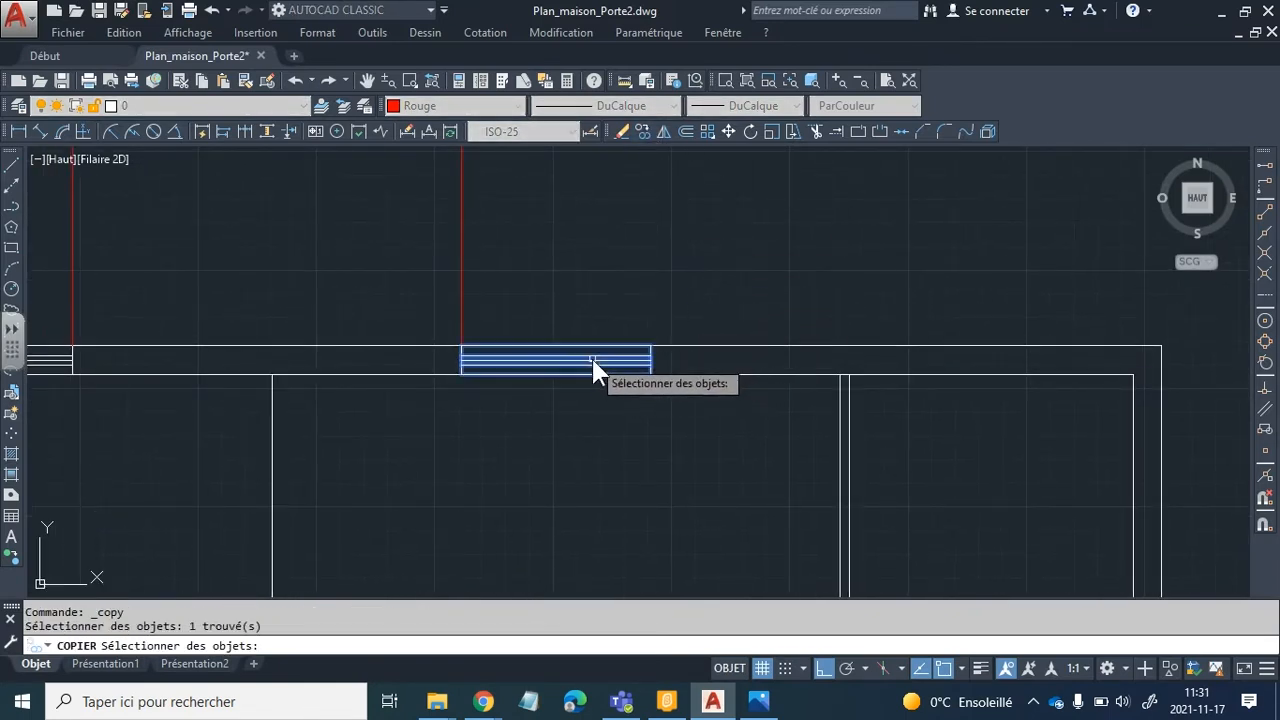
{"action": "key", "text": "Return"}
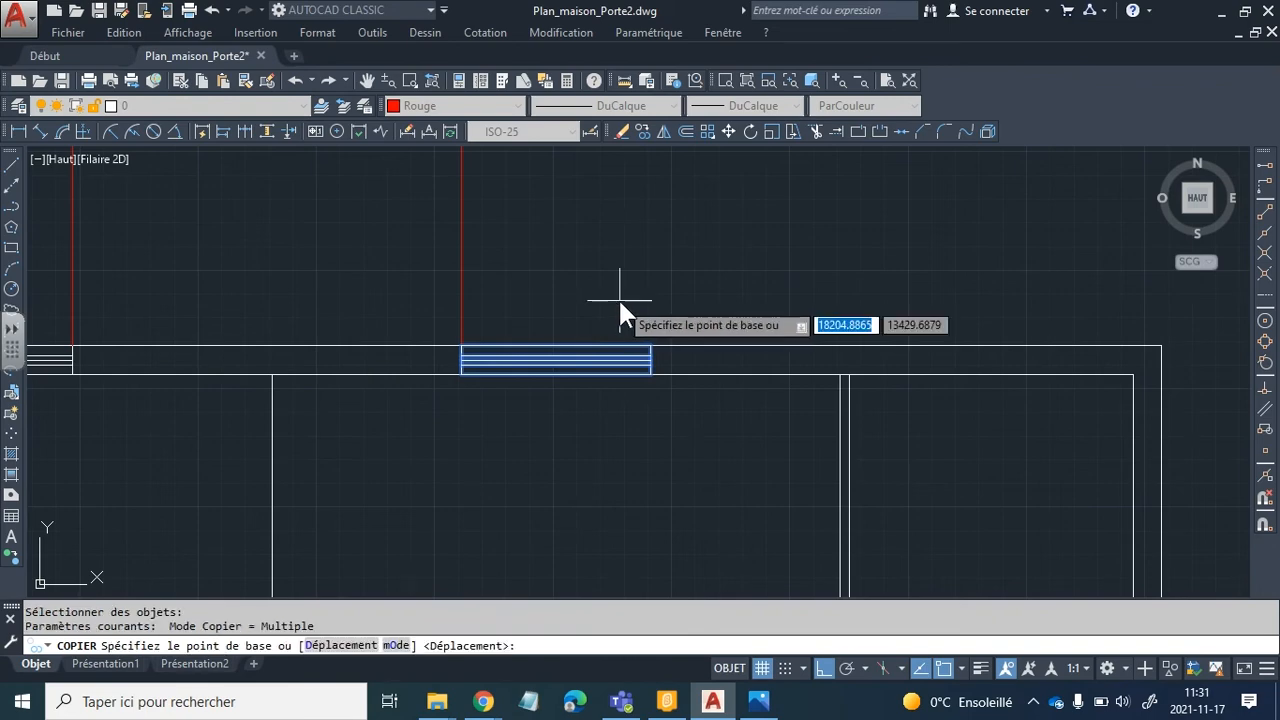
{"action": "left_click", "coordinate": [651, 346]}
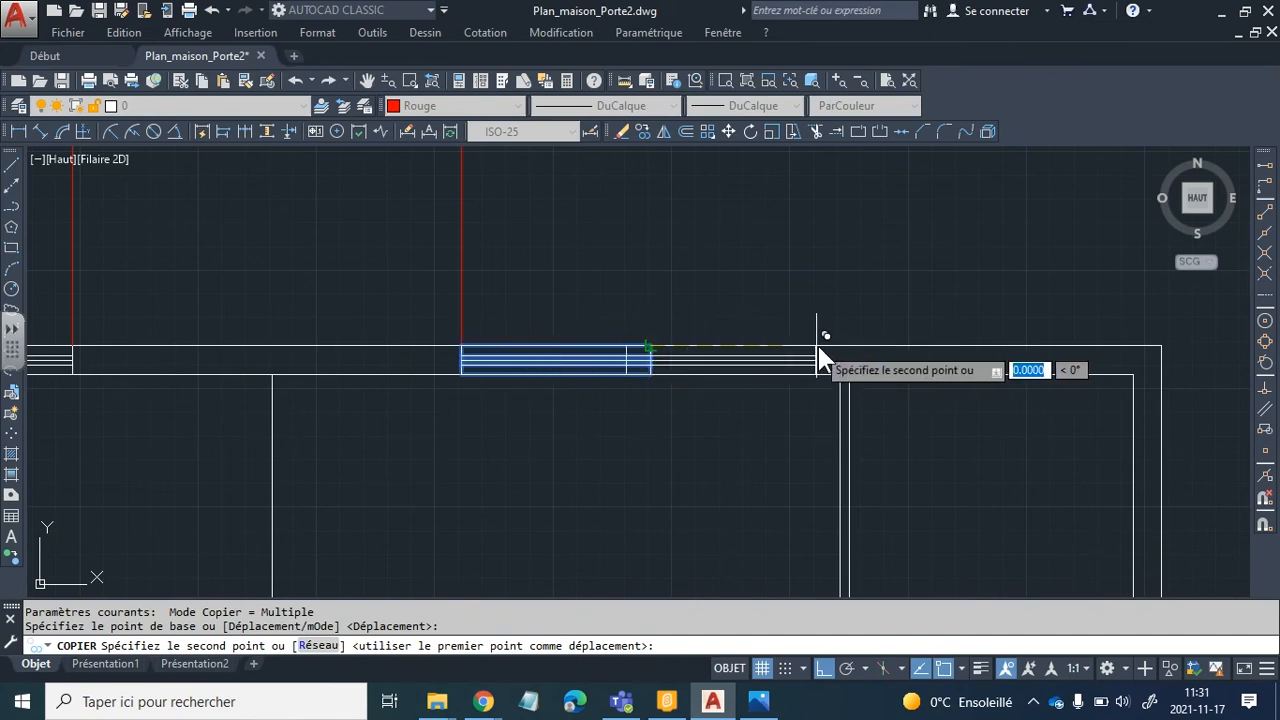
{"action": "type", "text": "4500"}
{"action": "key", "text": "Return"}
{"action": "type", "text": "4"}
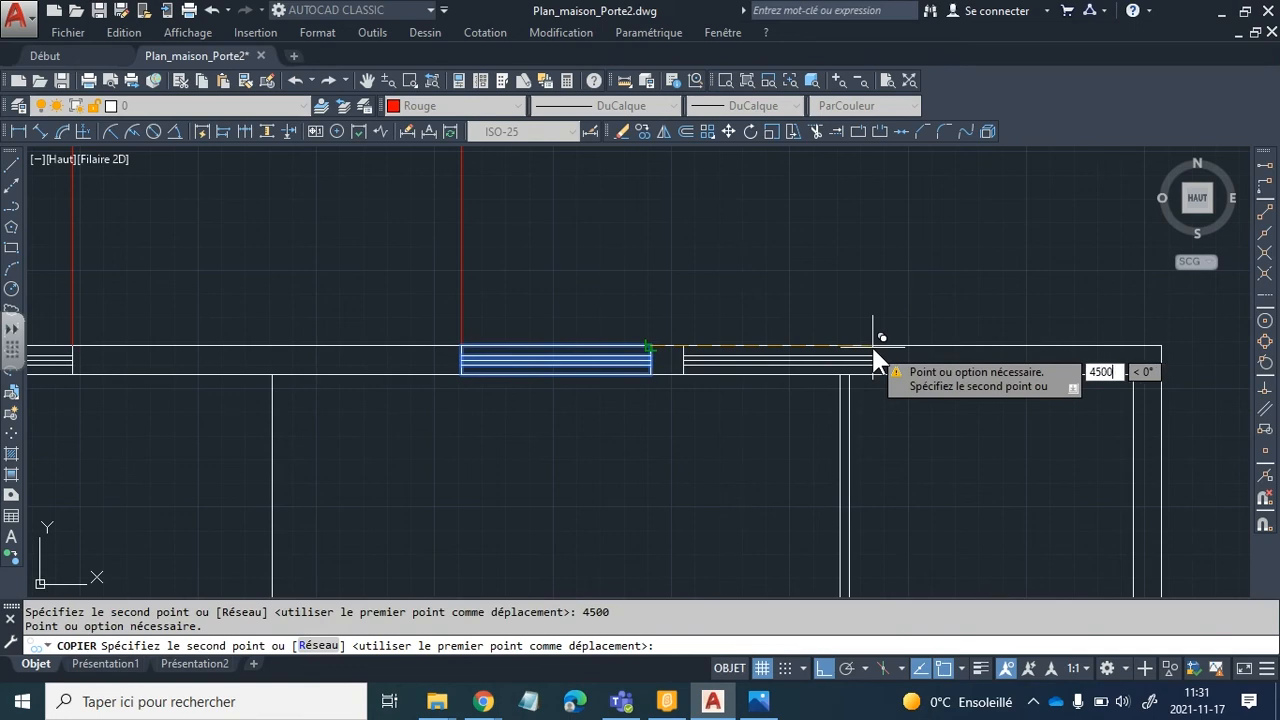
{"action": "type", "text": "500"}
{"action": "key", "text": "Return"}
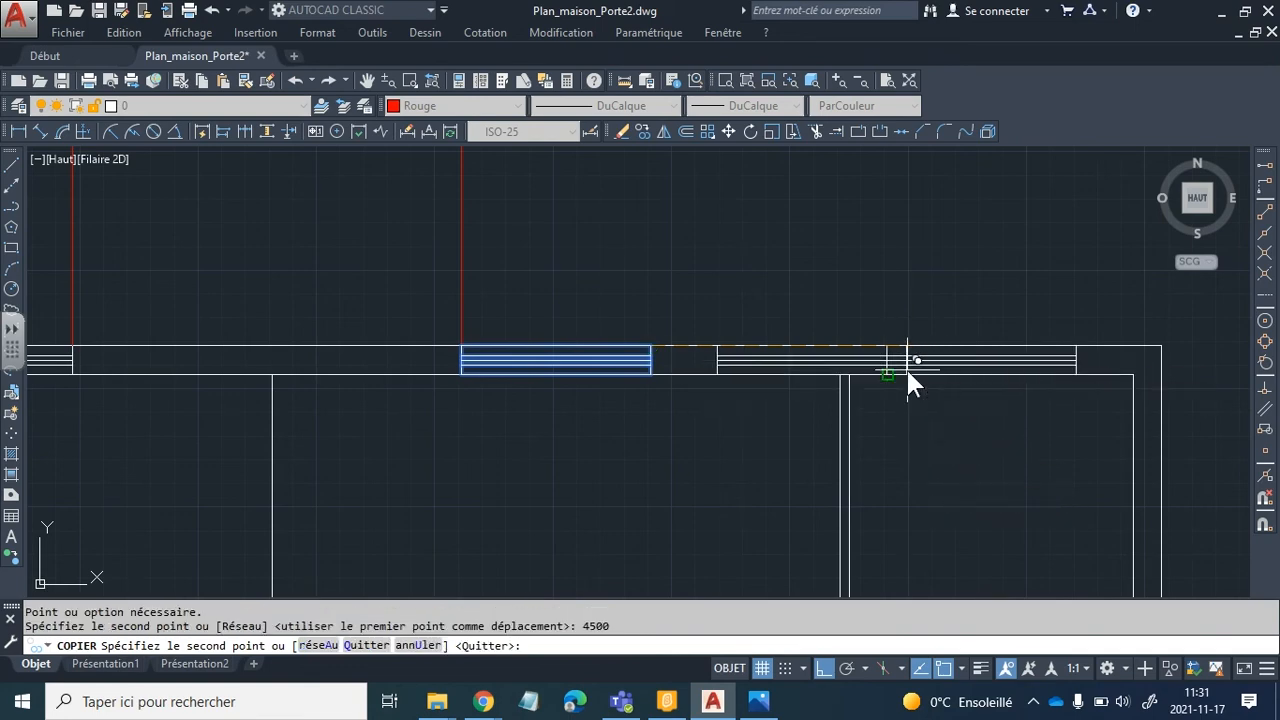
{"action": "key", "text": "Escape"}
Erase the fourth window copy near the upper wall's right end.
{"action": "scroll", "coordinate": [828, 460], "scroll_direction": "down", "scroll_amount": 2}
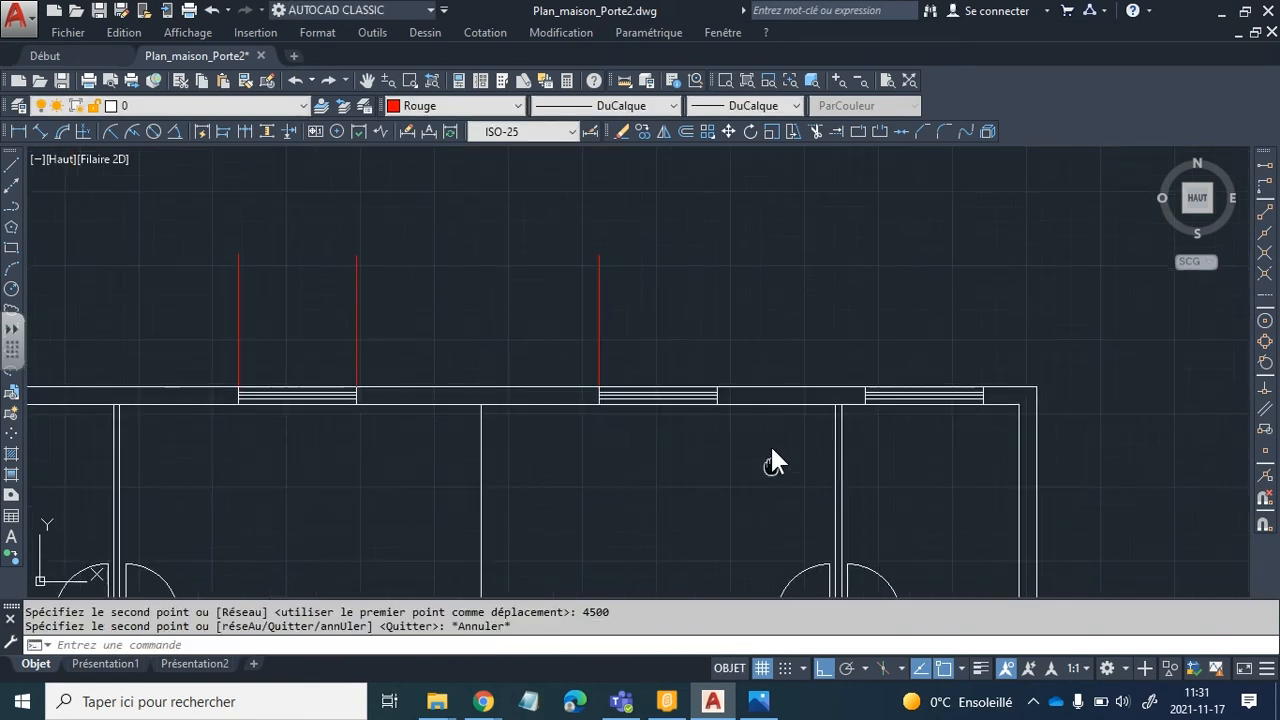
{"action": "middle_click_drag", "start_coordinate": [770, 443], "coordinate": [770, 409]}
{"action": "scroll", "coordinate": [795, 418], "scroll_direction": "down", "scroll_amount": 2}
{"action": "middle_click_drag", "start_coordinate": [708, 455], "coordinate": [687, 403]}
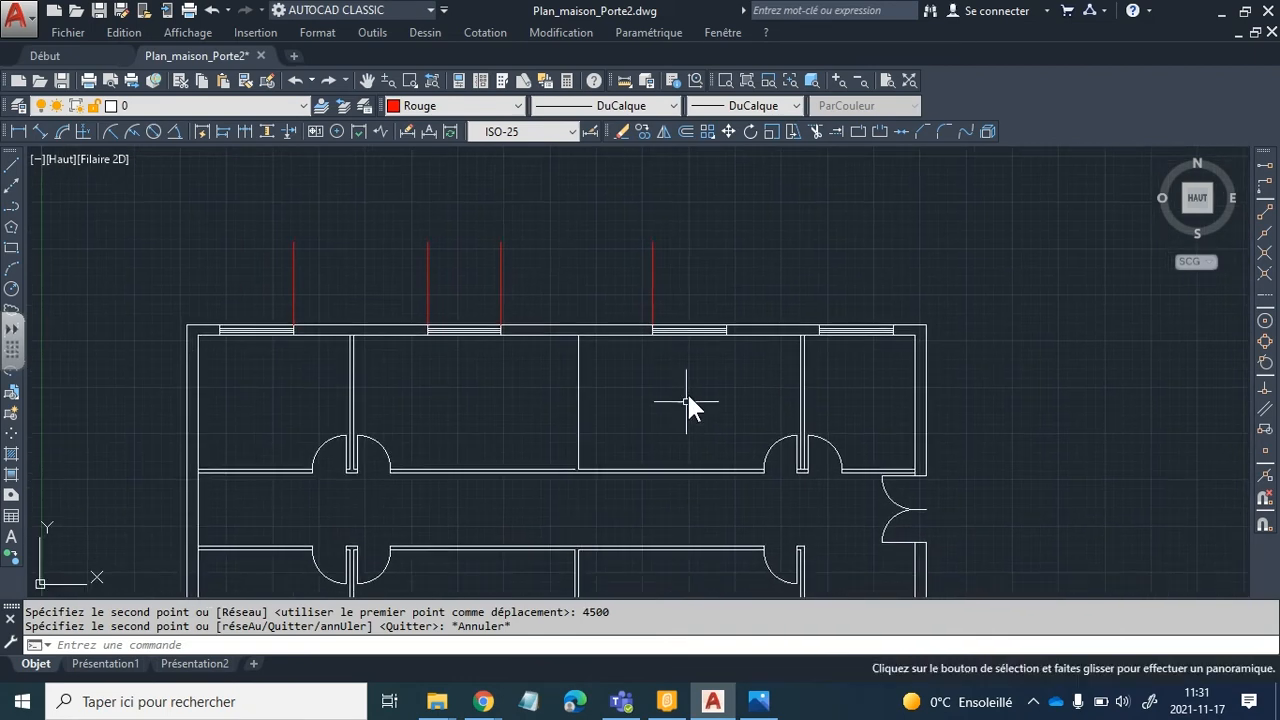
{"action": "left_click", "coordinate": [826, 334]}
{"action": "key", "text": "Delete"}
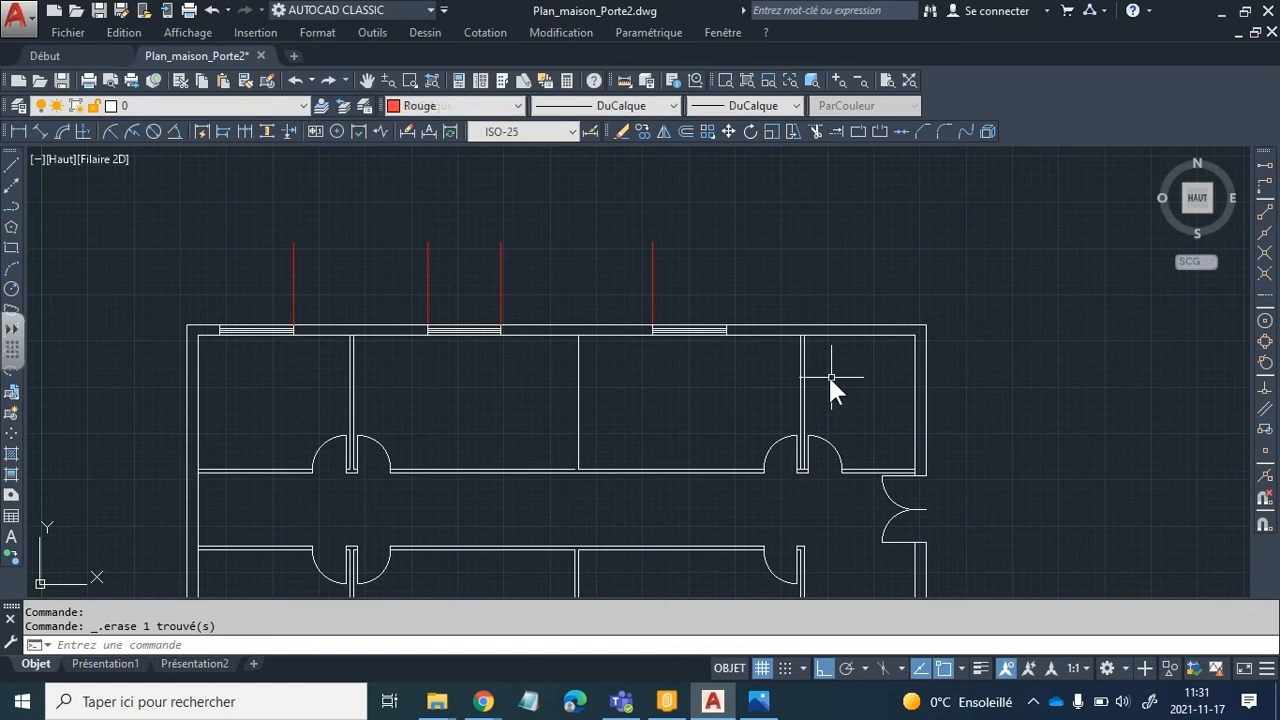
Try copying the third upper-wall window 2500 to the right, using its upper-right corner as base point.
{"action": "scroll", "coordinate": [752, 381], "scroll_direction": "up", "scroll_amount": 2}
{"action": "middle_click_drag", "start_coordinate": [698, 369], "coordinate": [607, 432]}
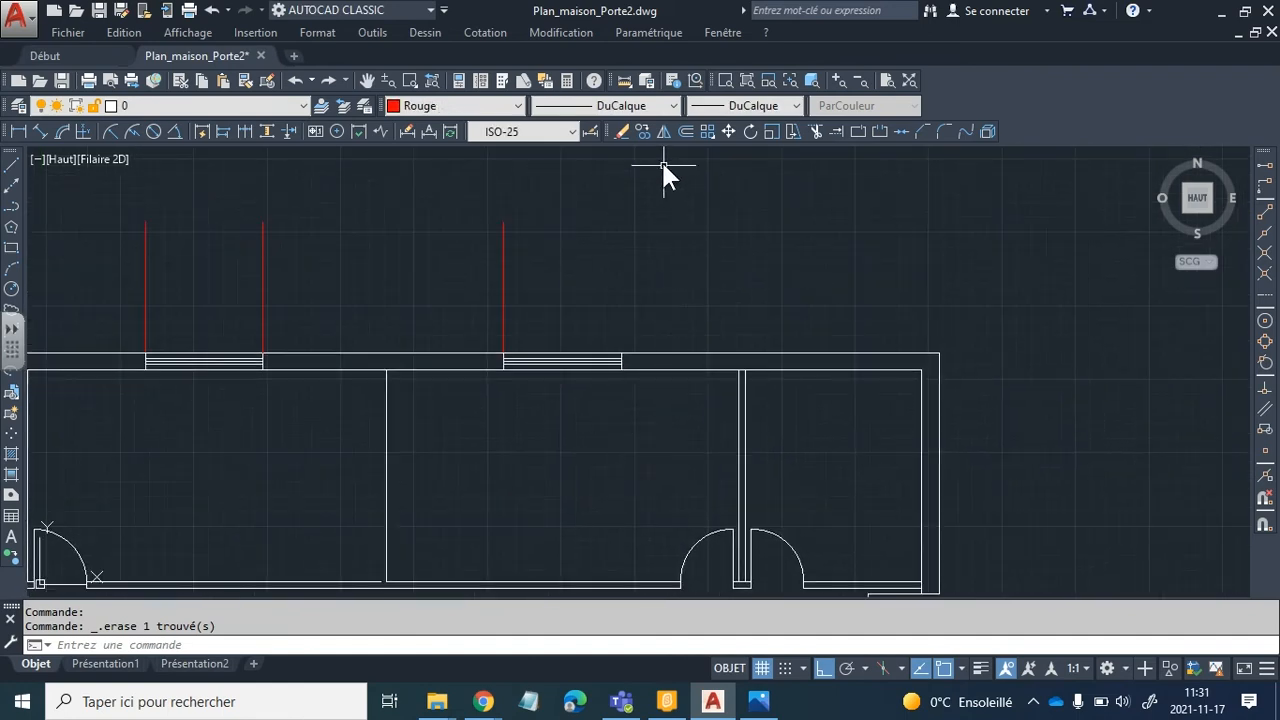
{"action": "left_click", "coordinate": [643, 131]}
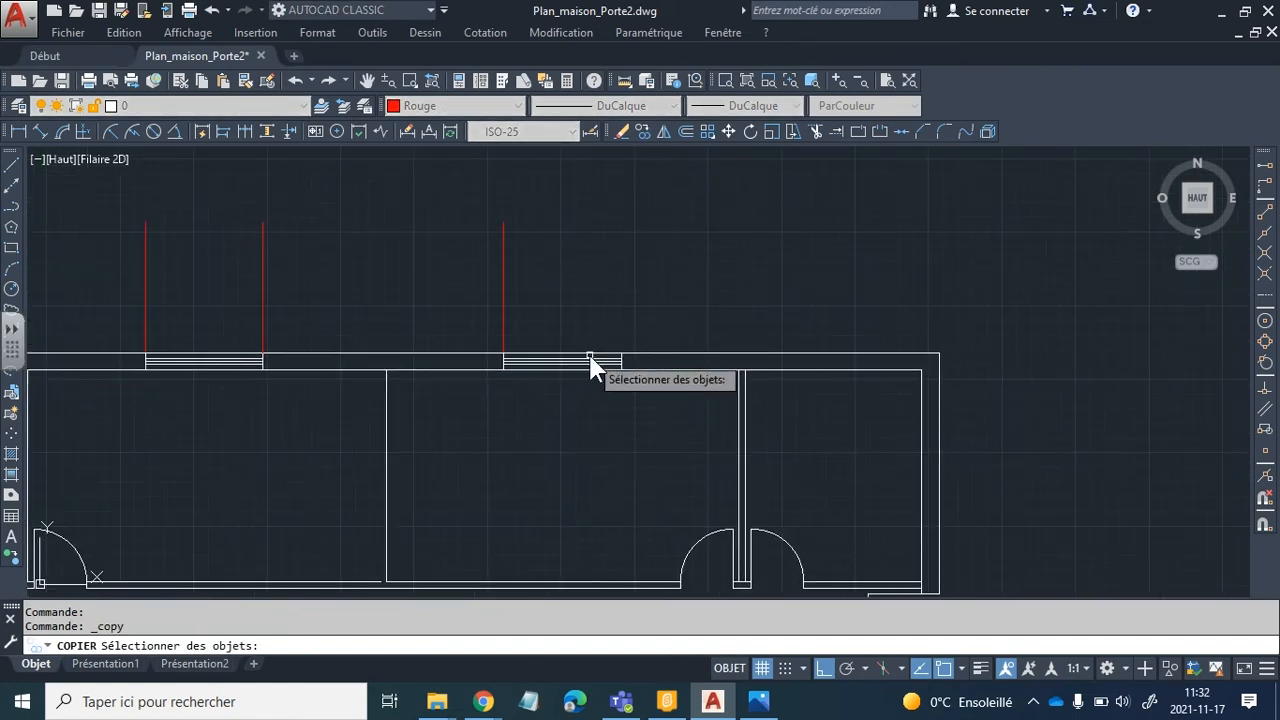
{"action": "left_click", "coordinate": [591, 363]}
{"action": "key", "text": "Return"}
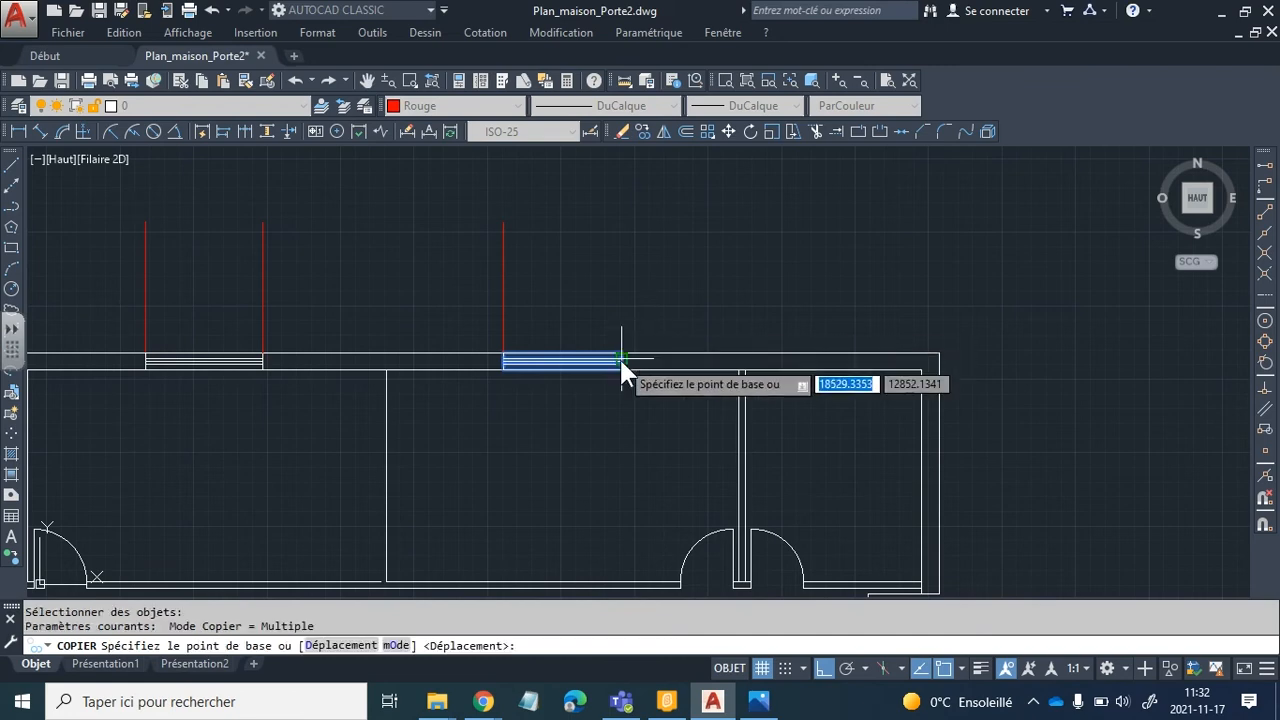
{"action": "scroll", "coordinate": [619, 352], "scroll_direction": "up", "scroll_amount": 5}
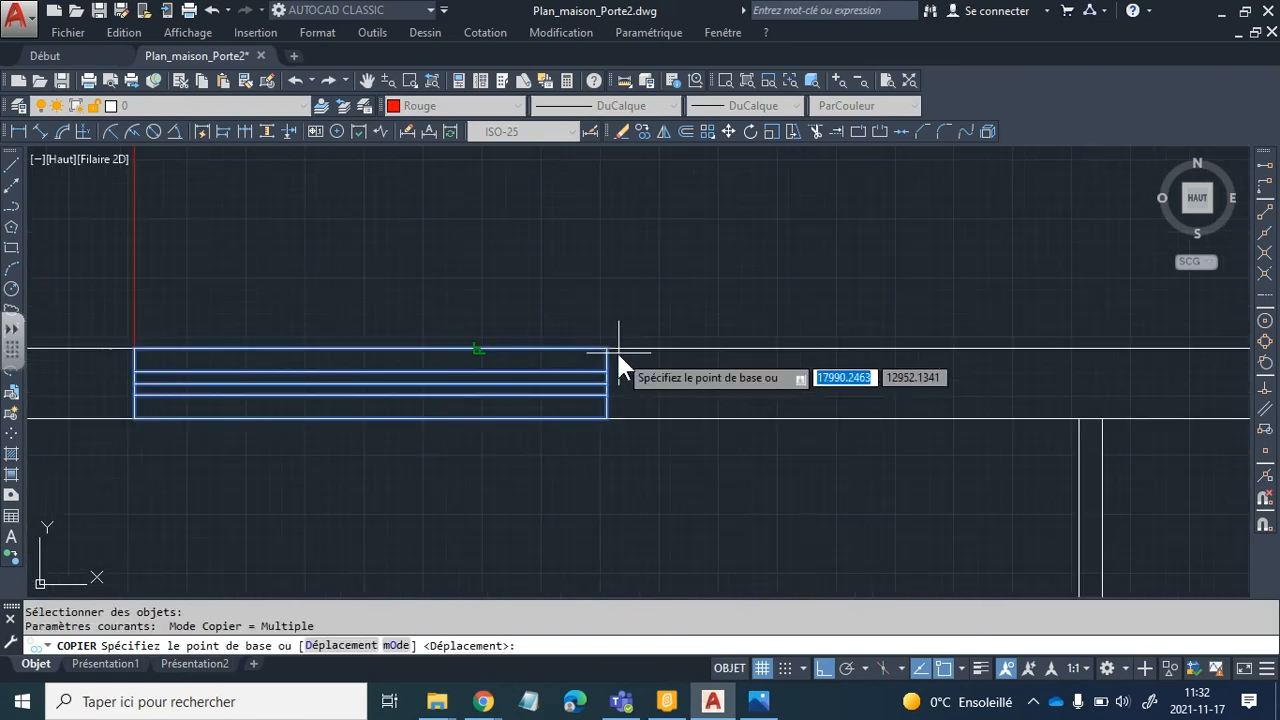
{"action": "left_click", "coordinate": [605, 349]}
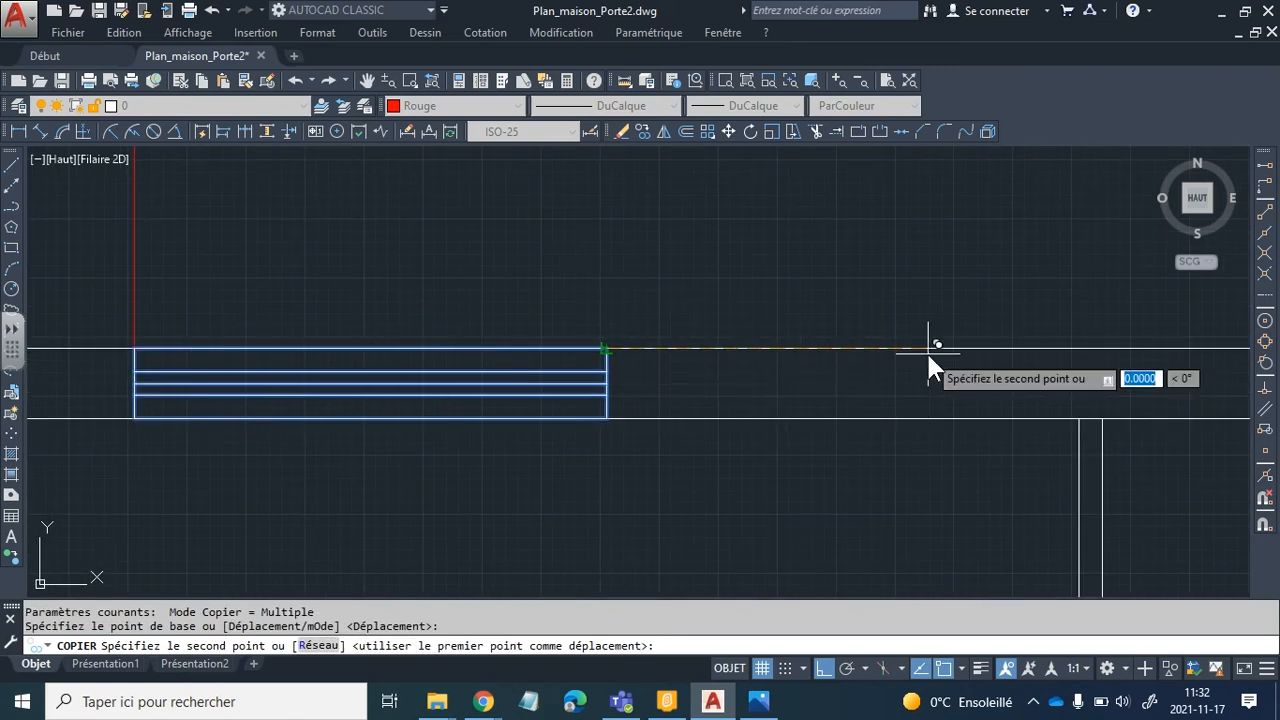
{"action": "scroll", "coordinate": [928, 357], "scroll_direction": "down", "scroll_amount": 4}
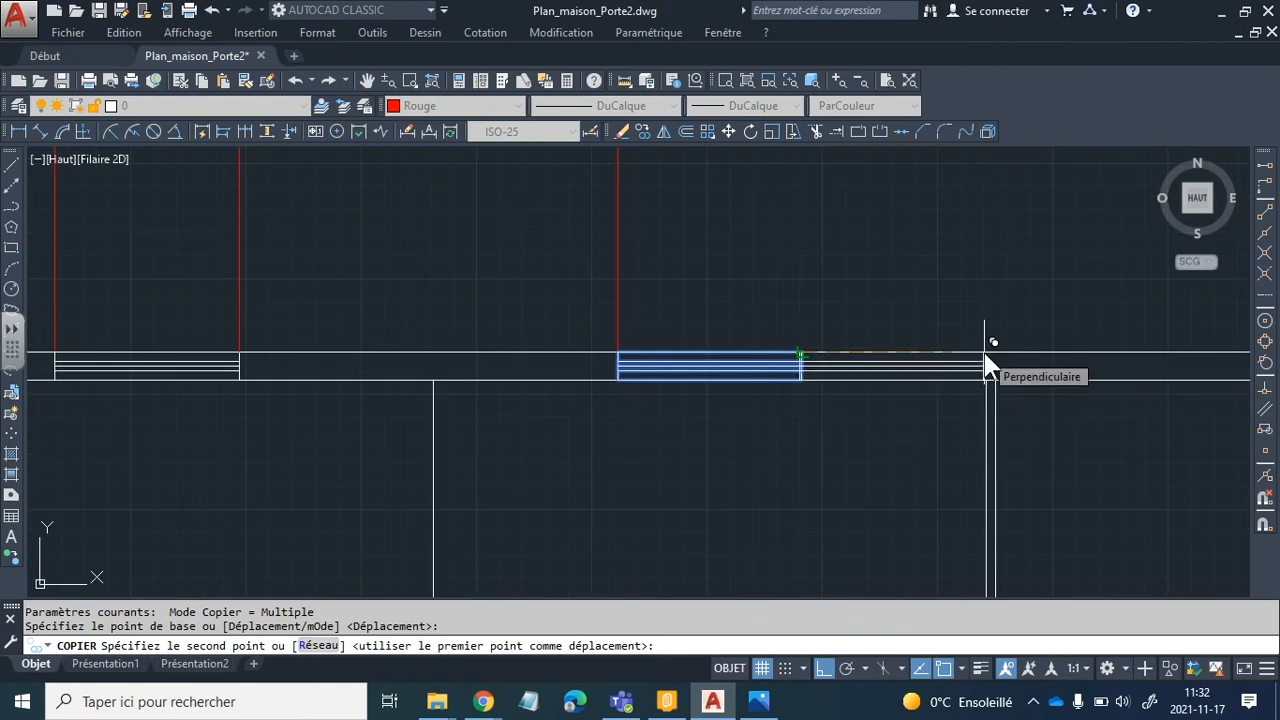
{"action": "type", "text": "2500"}
{"action": "key", "text": "Return"}
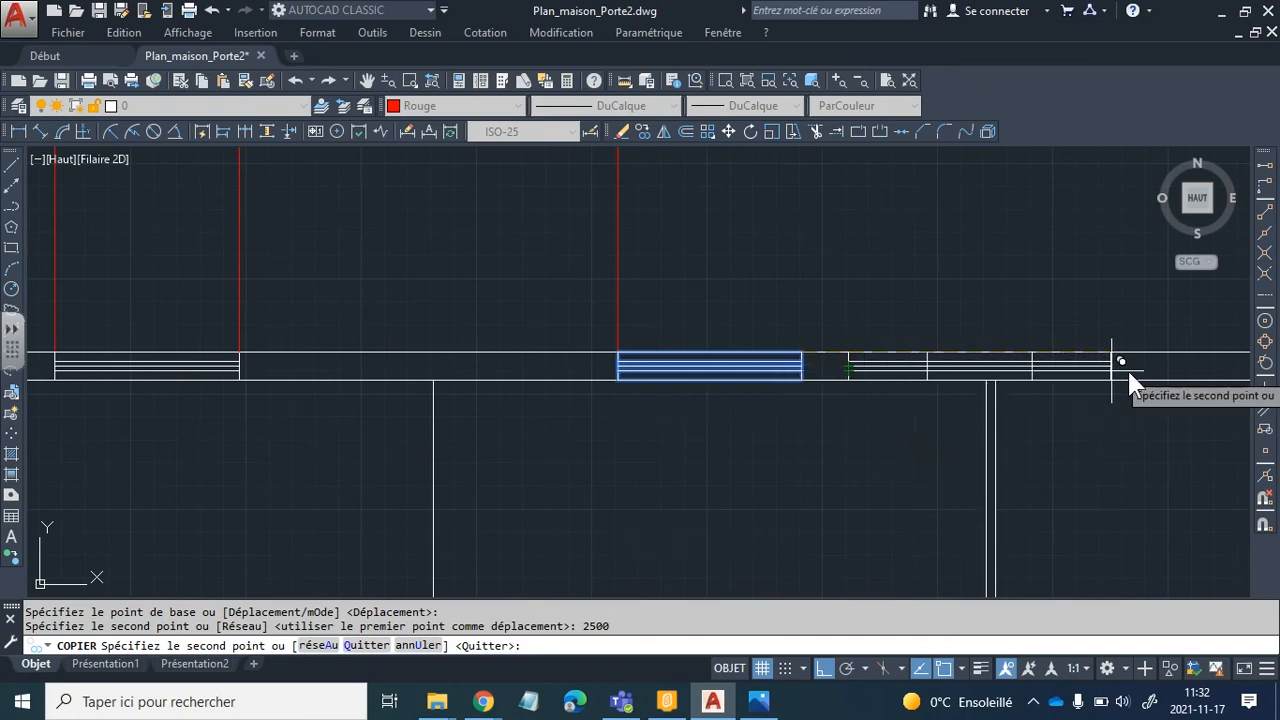
Erase the four red vertical reference lines above the upper wall.
{"action": "scroll", "coordinate": [1049, 457], "scroll_direction": "down", "scroll_amount": 4}
{"action": "middle_click_drag", "start_coordinate": [1001, 467], "coordinate": [837, 451]}
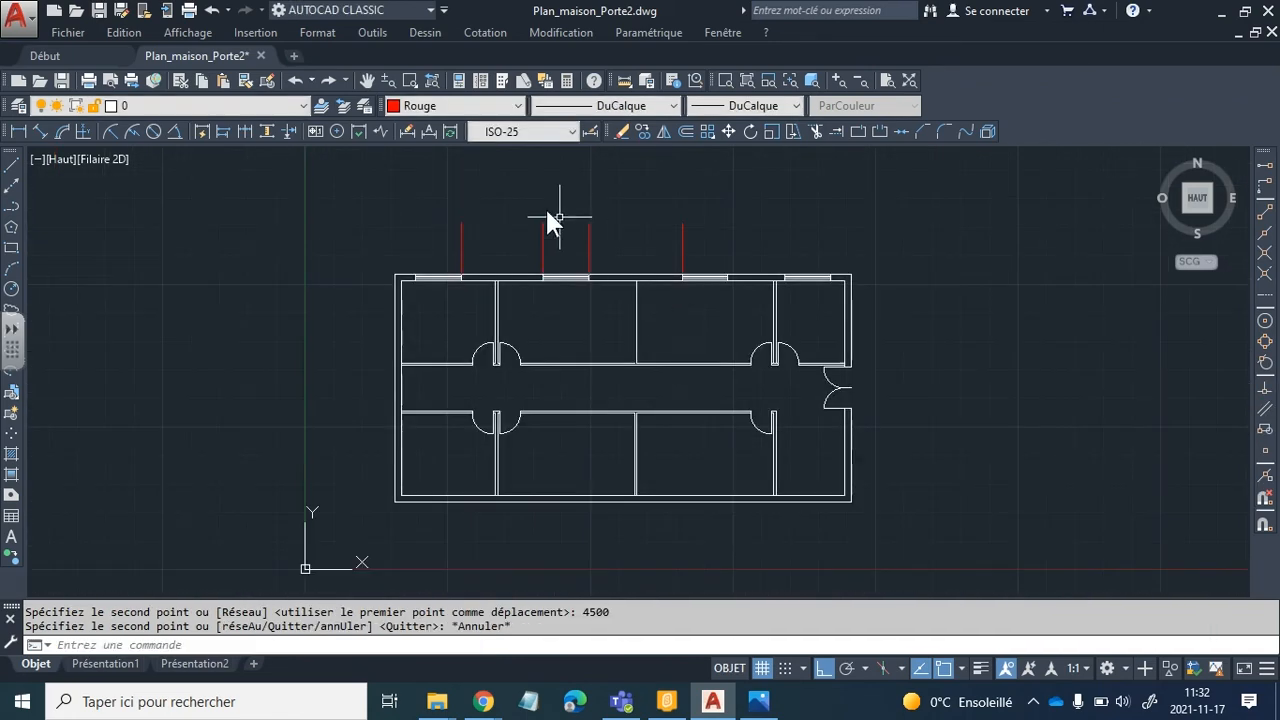
{"action": "left_click", "coordinate": [461, 245]}
{"action": "left_click", "coordinate": [543, 240]}
{"action": "left_click", "coordinate": [589, 240]}
{"action": "left_click", "coordinate": [685, 233]}
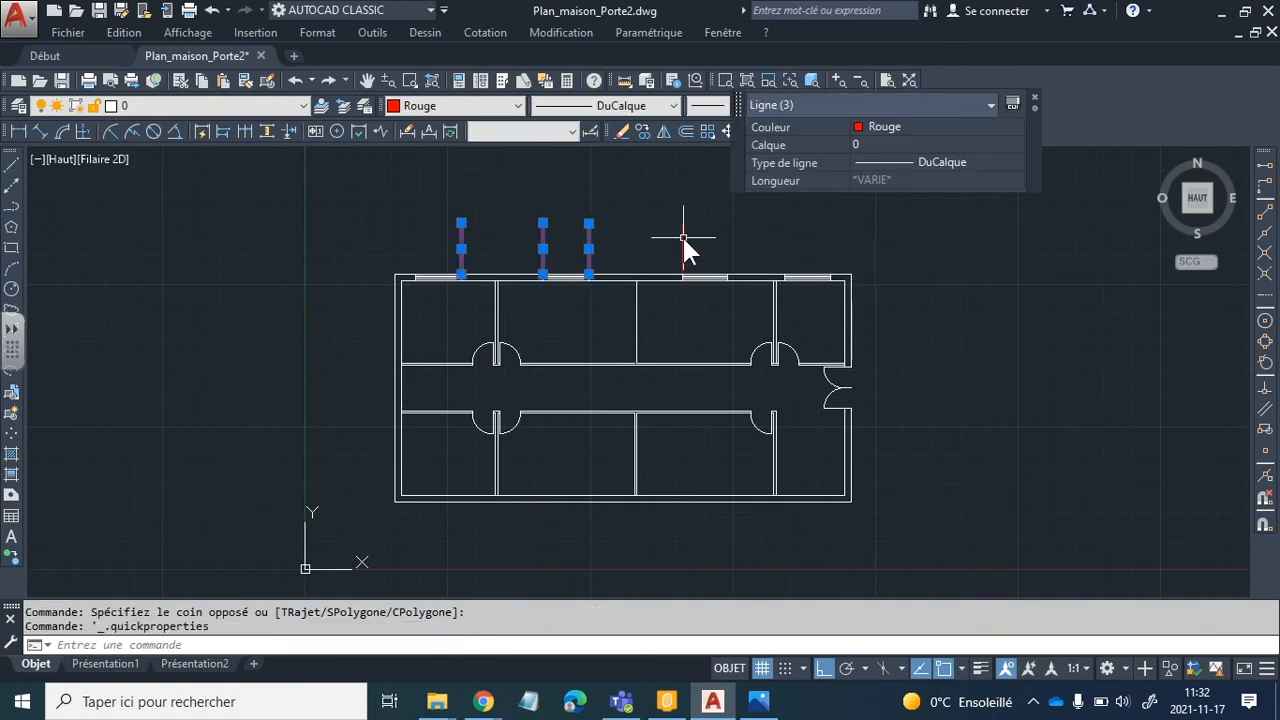
{"action": "left_click", "coordinate": [684, 238]}
{"action": "key", "text": "Delete"}
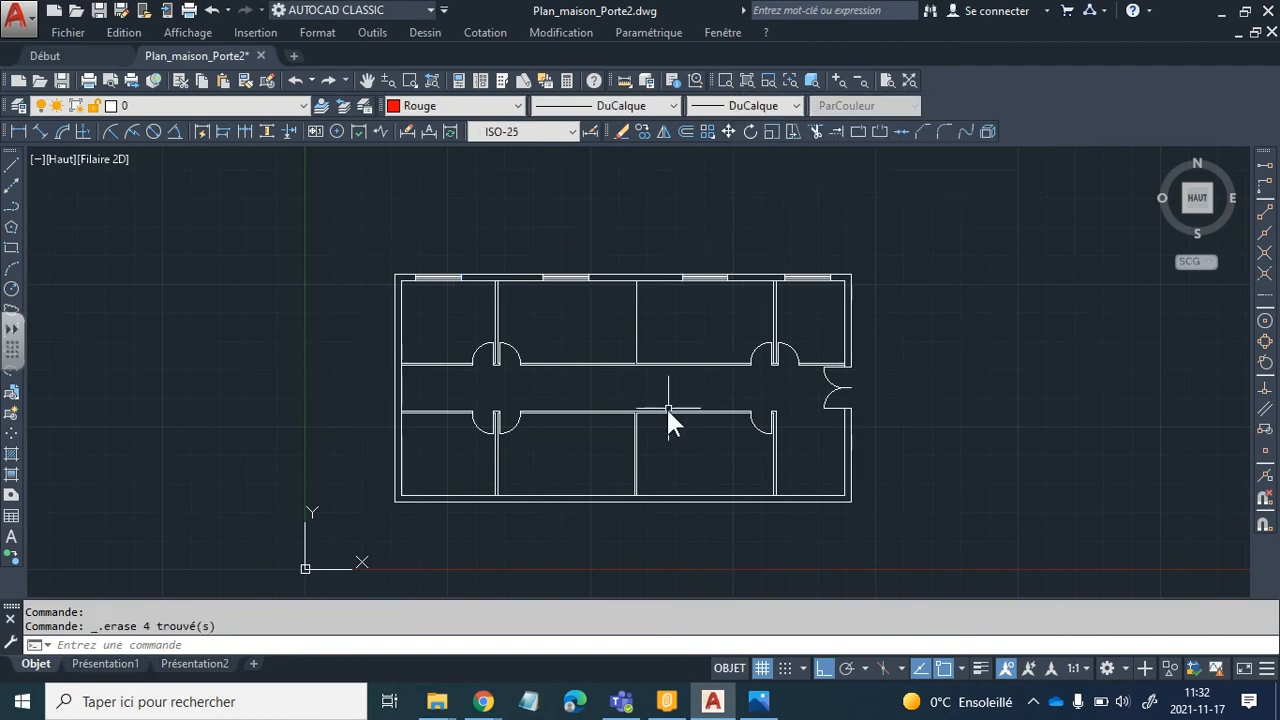
Check the lower-wall windows in the reference plan, and mirror the four upper windows about the corridor's horizontal midline in AutoCAD, keeping the source objects.
{"action": "left_click", "coordinate": [759, 702]}
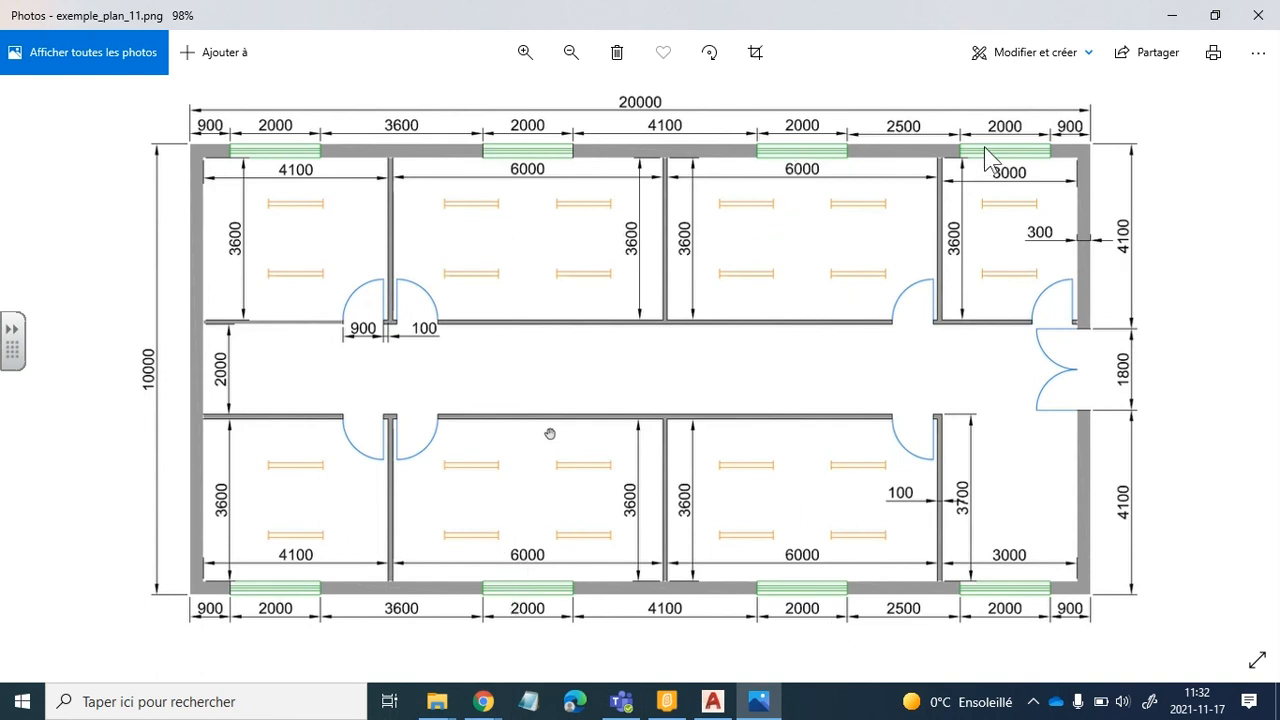
{"action": "left_click", "coordinate": [715, 701]}
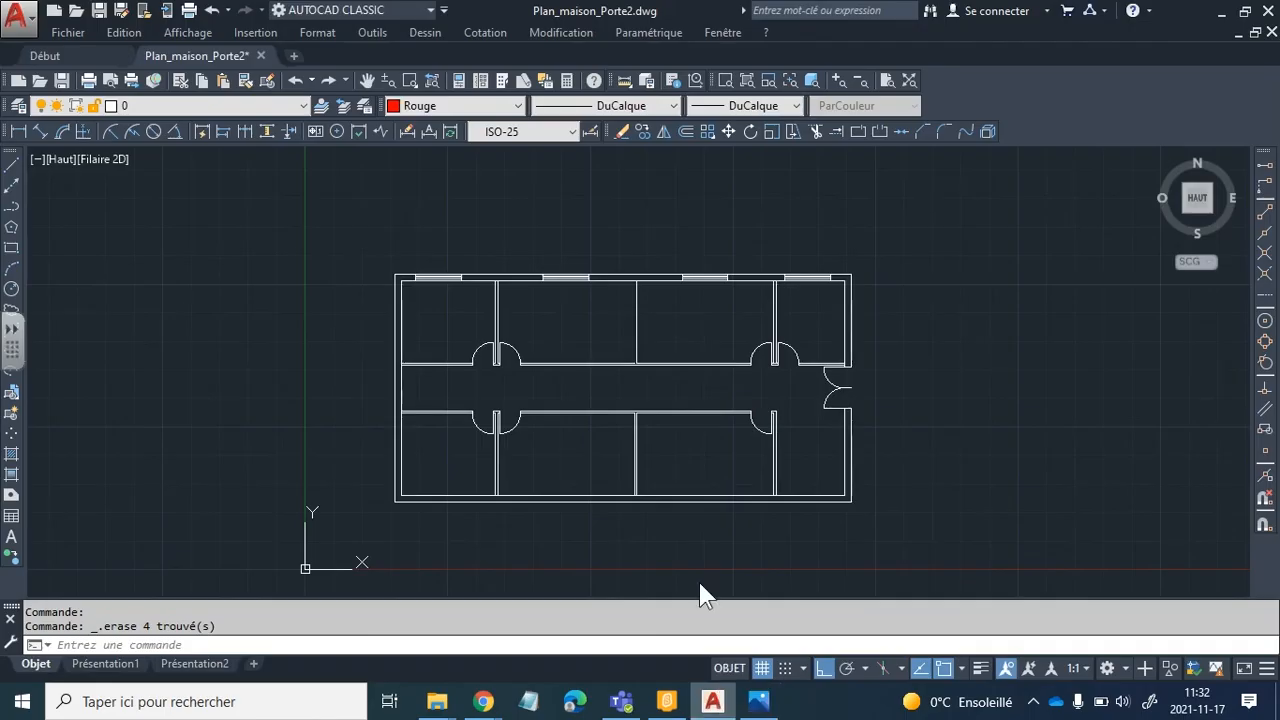
{"action": "left_click", "coordinate": [664, 131]}
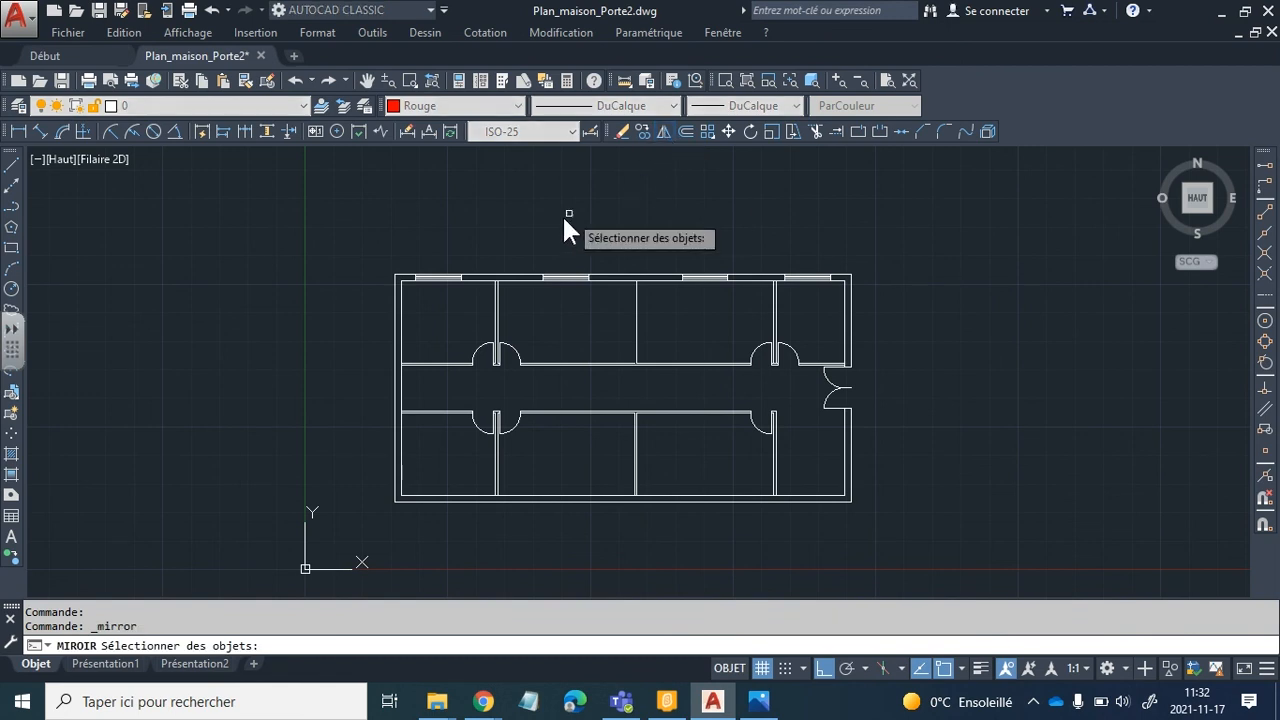
{"action": "left_click", "coordinate": [448, 277]}
{"action": "left_click", "coordinate": [566, 277]}
{"action": "left_click", "coordinate": [705, 277]}
{"action": "left_click", "coordinate": [808, 277]}
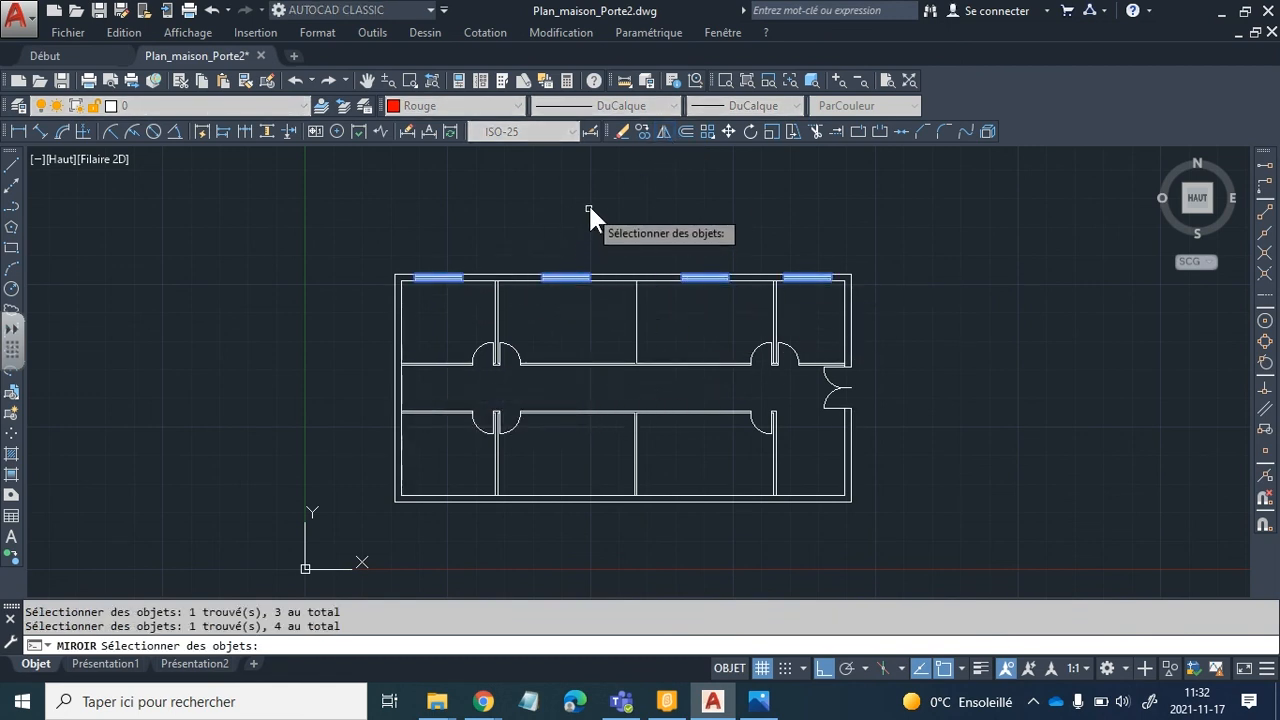
{"action": "key", "text": "Return"}
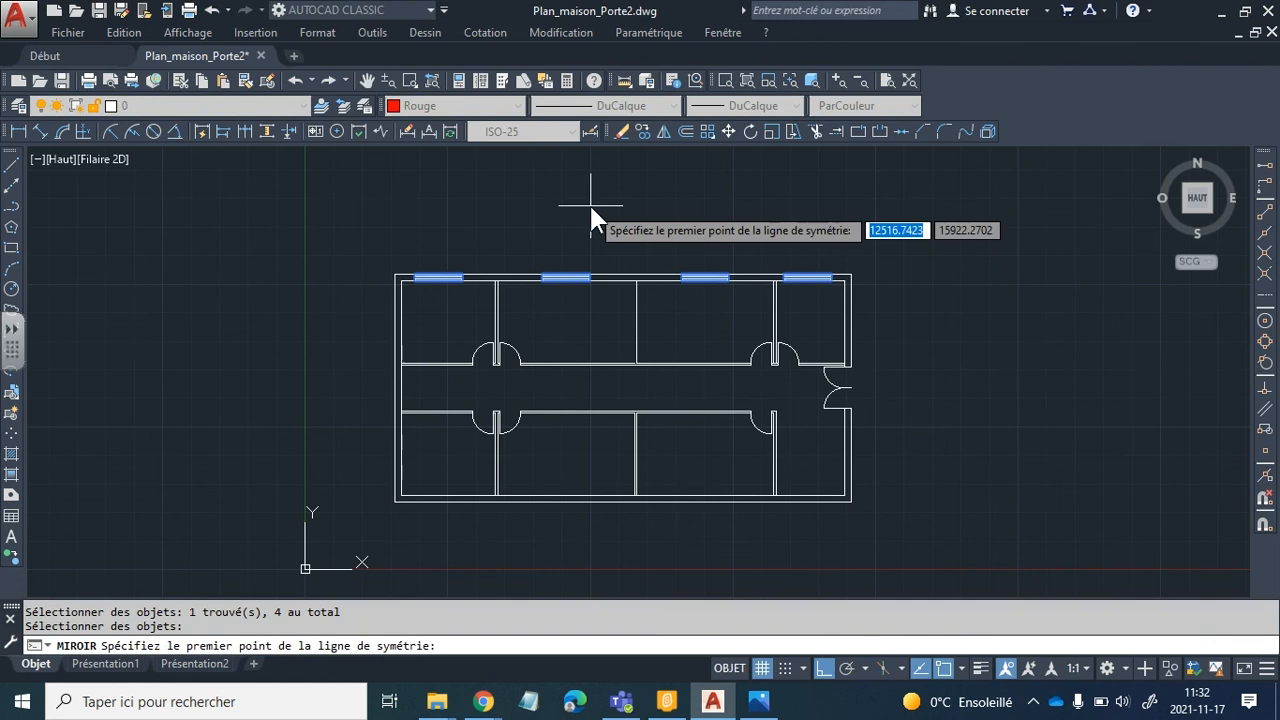
{"action": "left_click", "coordinate": [405, 393]}
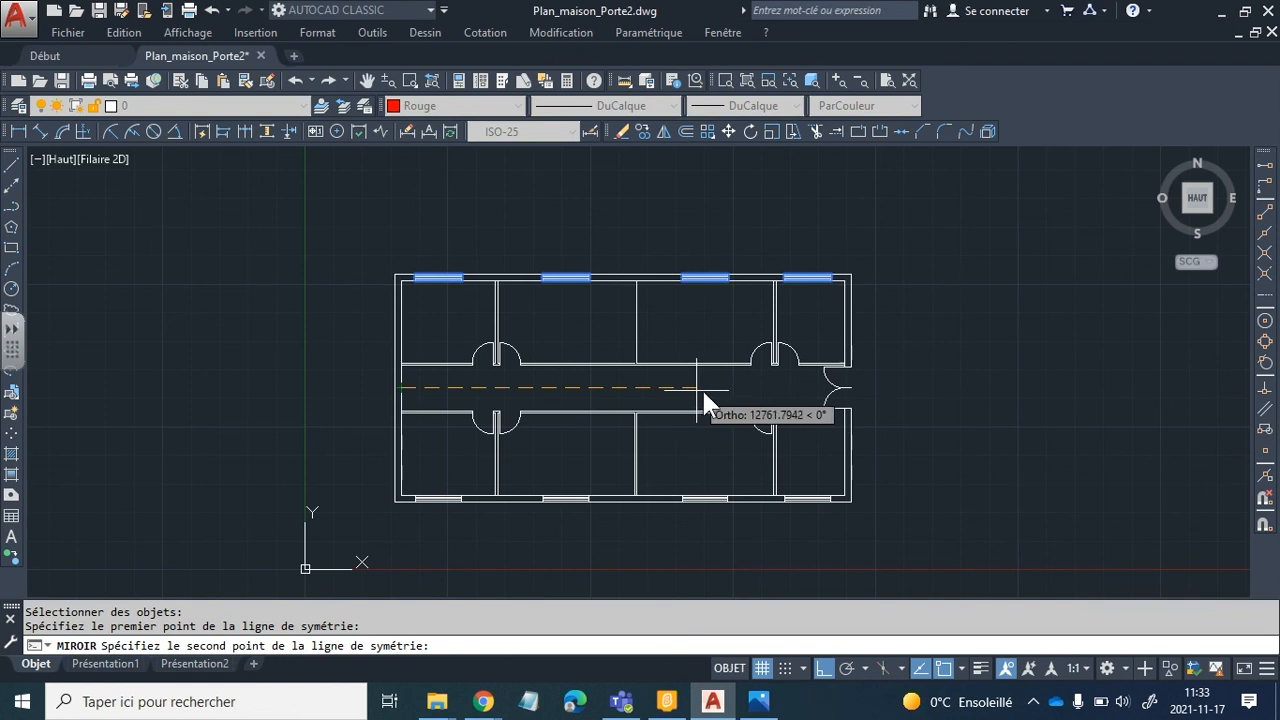
{"action": "left_click", "coordinate": [763, 390]}
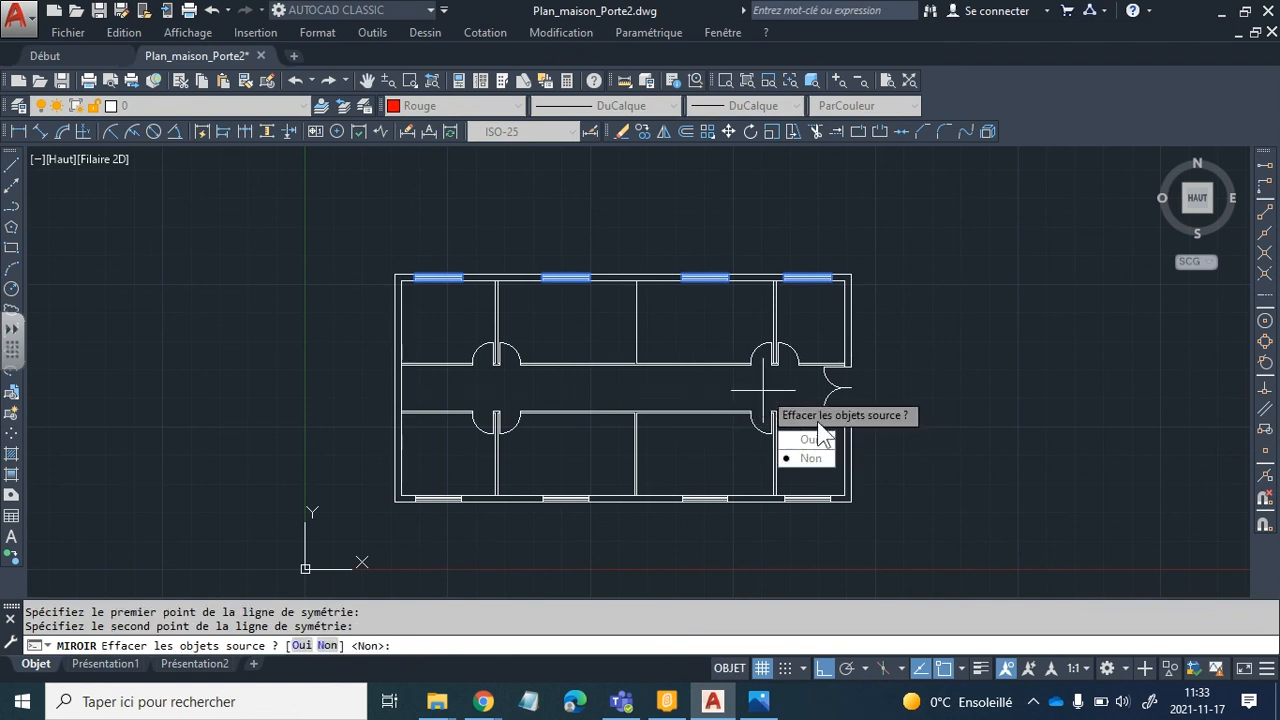
{"action": "left_click", "coordinate": [804, 457]}
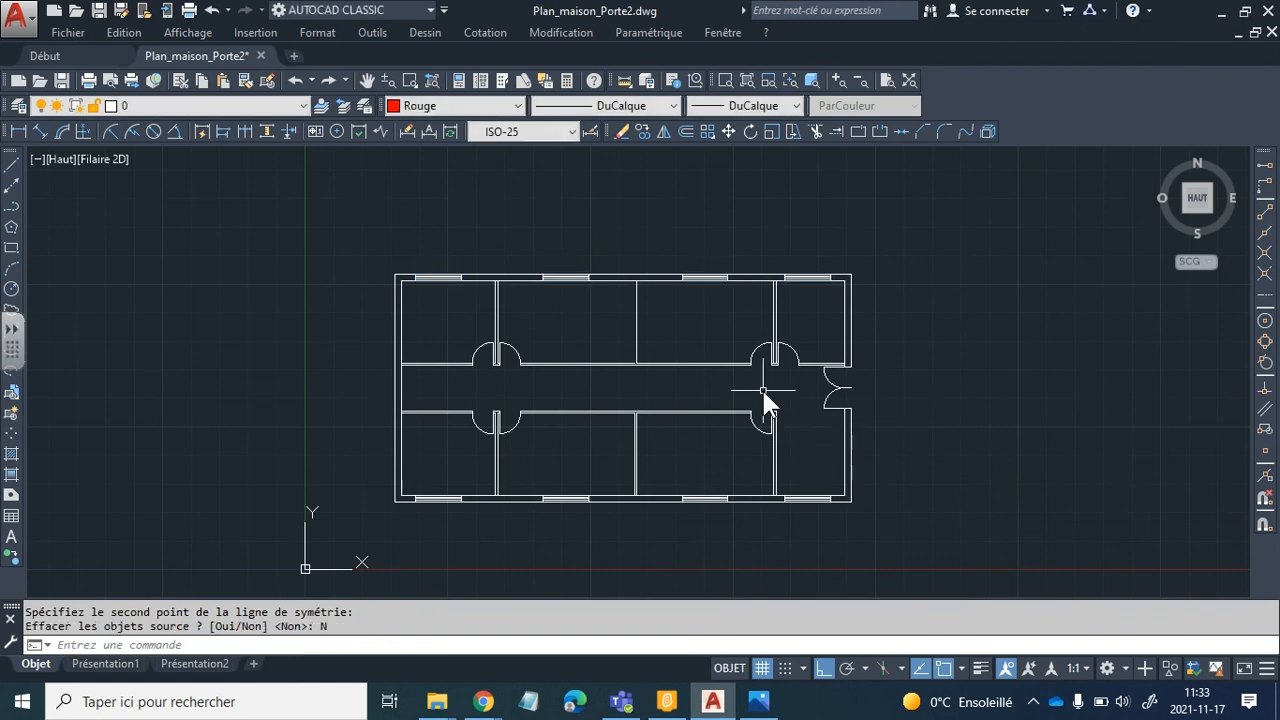